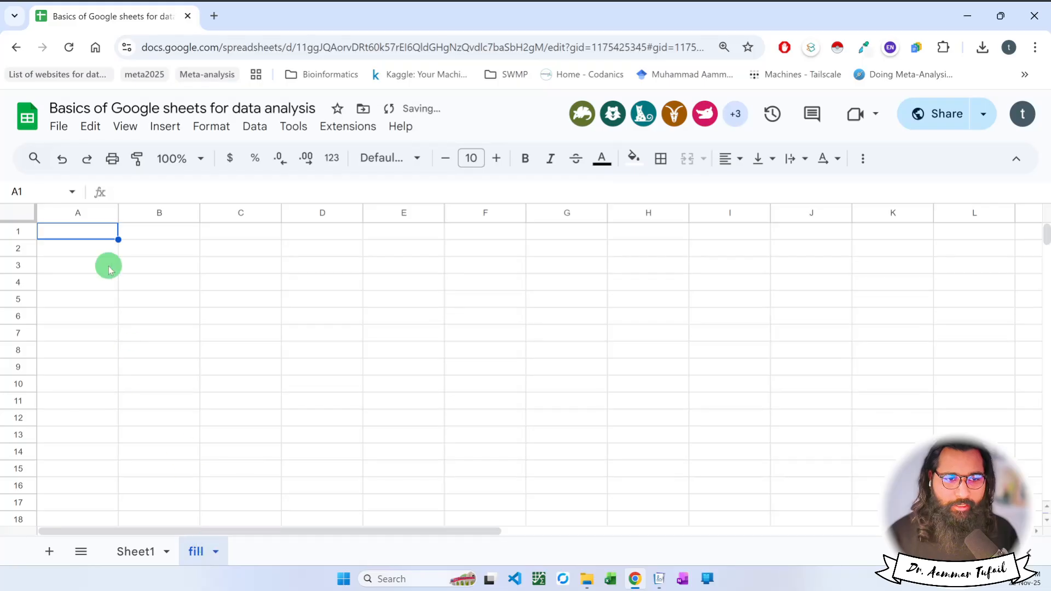
Enter 1 in cell A1 and fill the value down through cell A10.
key(ctrl+plus)
key(ctrl+plus)
key(ctrl+plus)
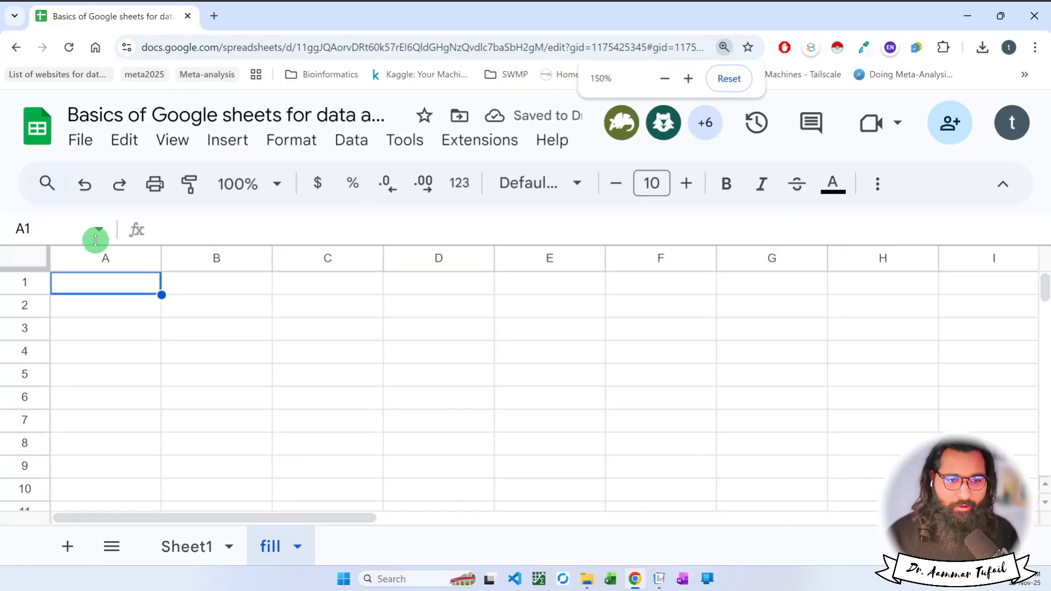
click(108, 287)
text(1)
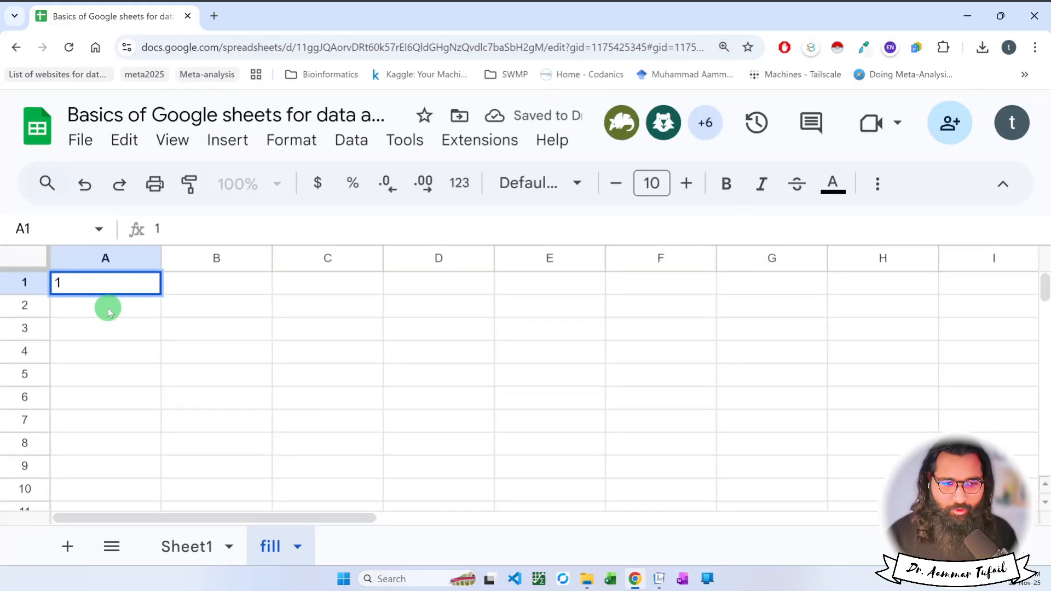
key(Return)
click(91, 289)
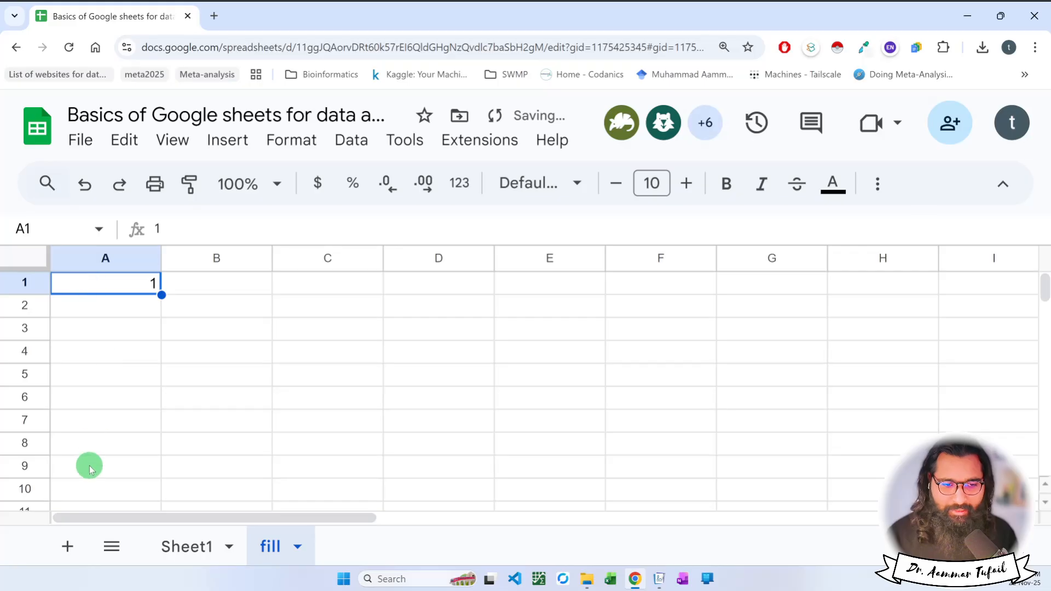
click(78, 490)
click(109, 287)
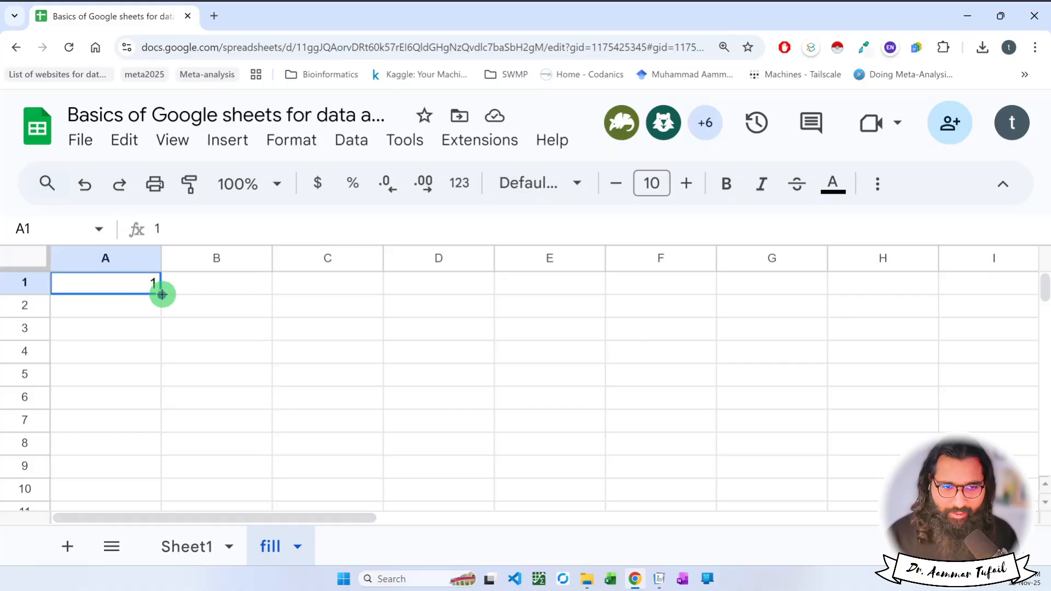
drag(162, 295, 140, 489)
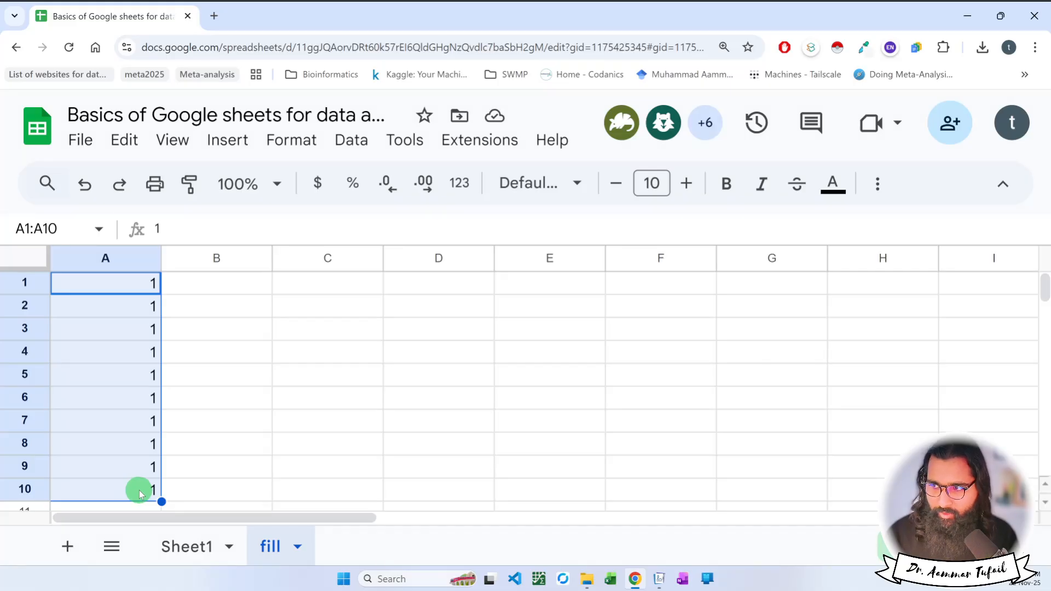
click(119, 383)
Enter 1 and 2 in cells B1 and B2, and extend the counting series down through B10.
click(242, 287)
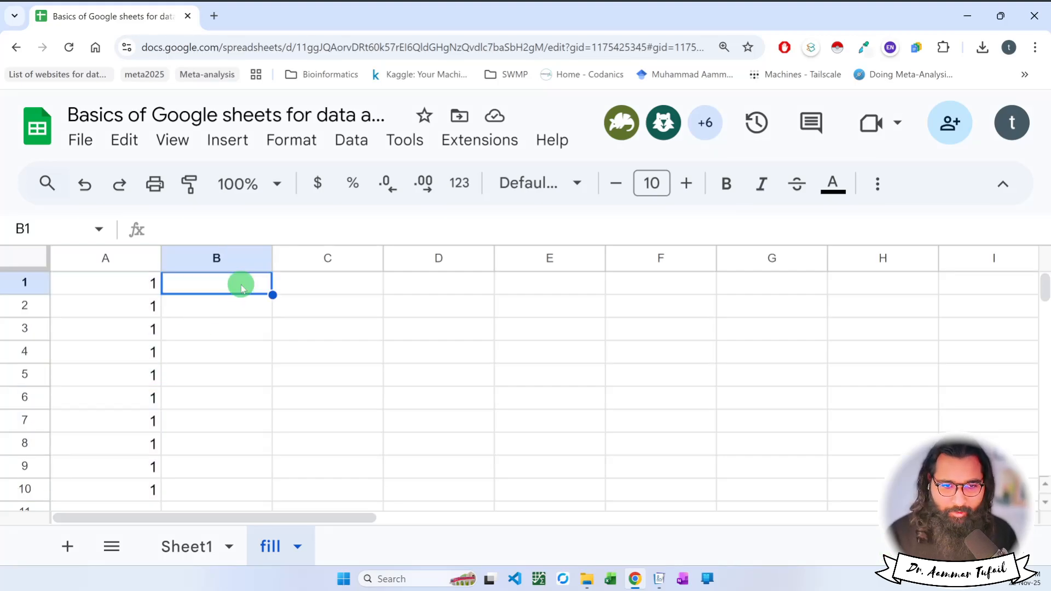
text(1)
click(240, 308)
text(2)
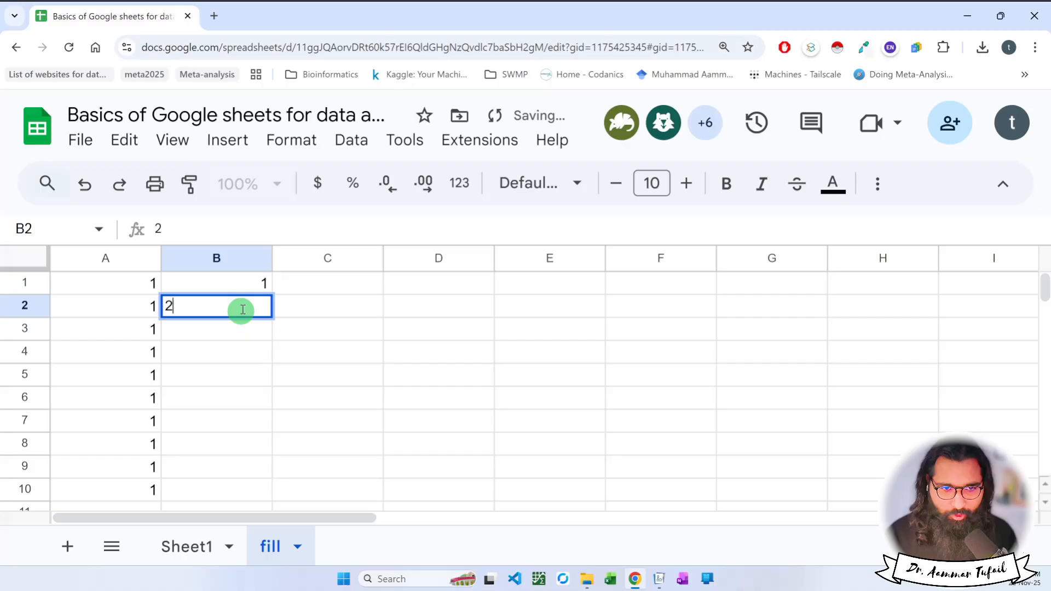
click(257, 279)
drag(241, 283, 253, 484)
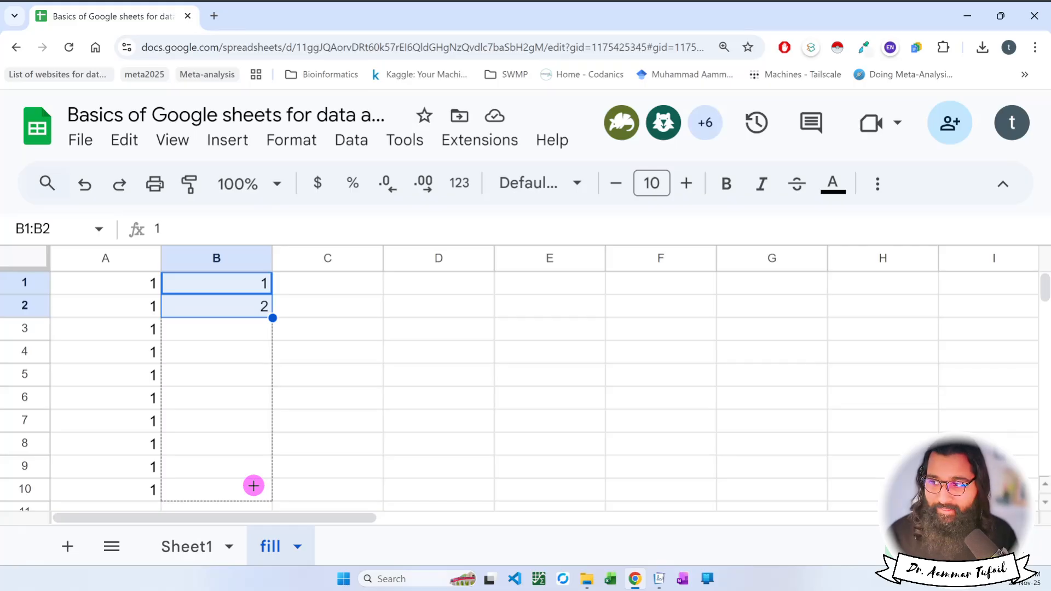
drag(253, 486, 254, 481)
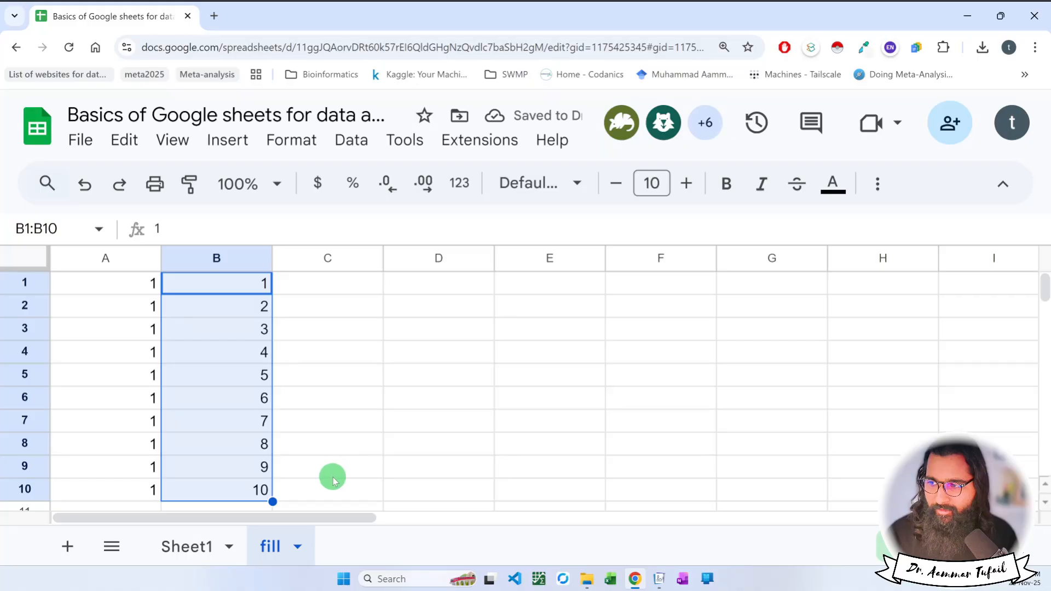
click(223, 350)
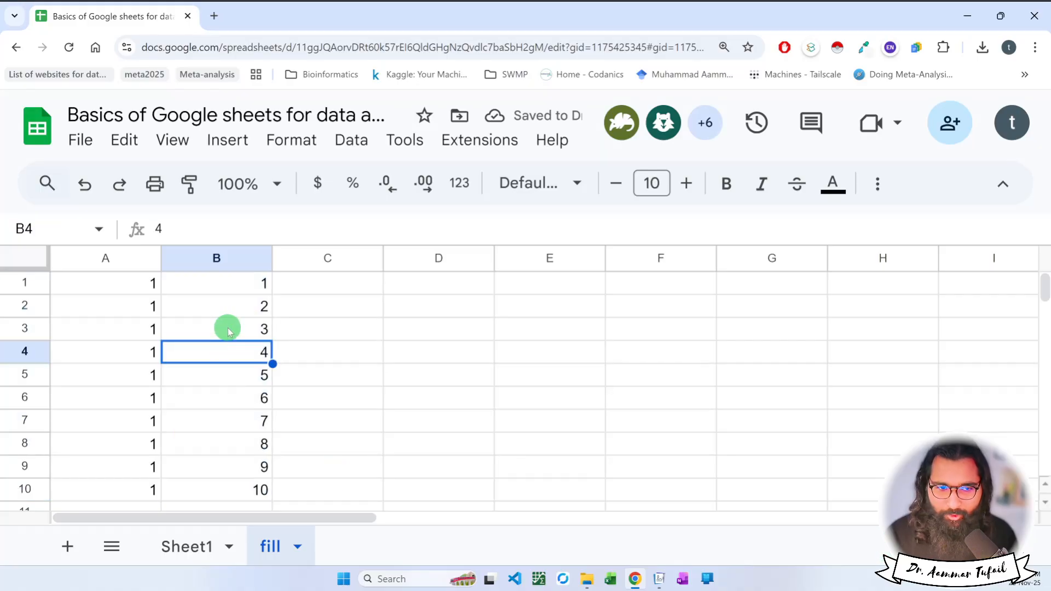
click(246, 291)
drag(245, 293, 246, 302)
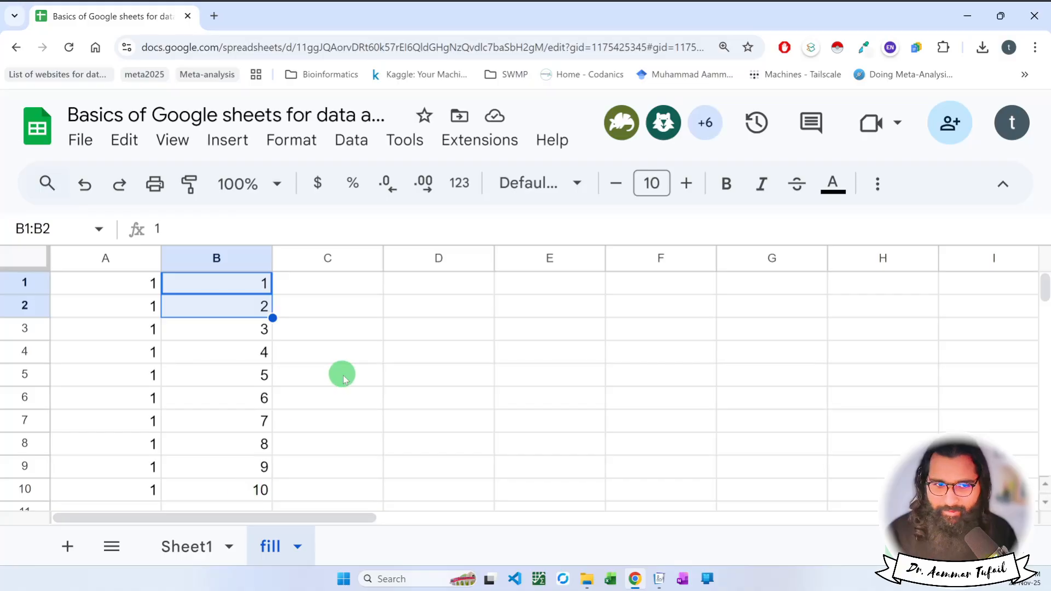
Enter 1, 3 and 5 in cells C1 to C3, and extend the odd-number series down through C10.
click(328, 289)
text(1)
click(332, 311)
text(3)
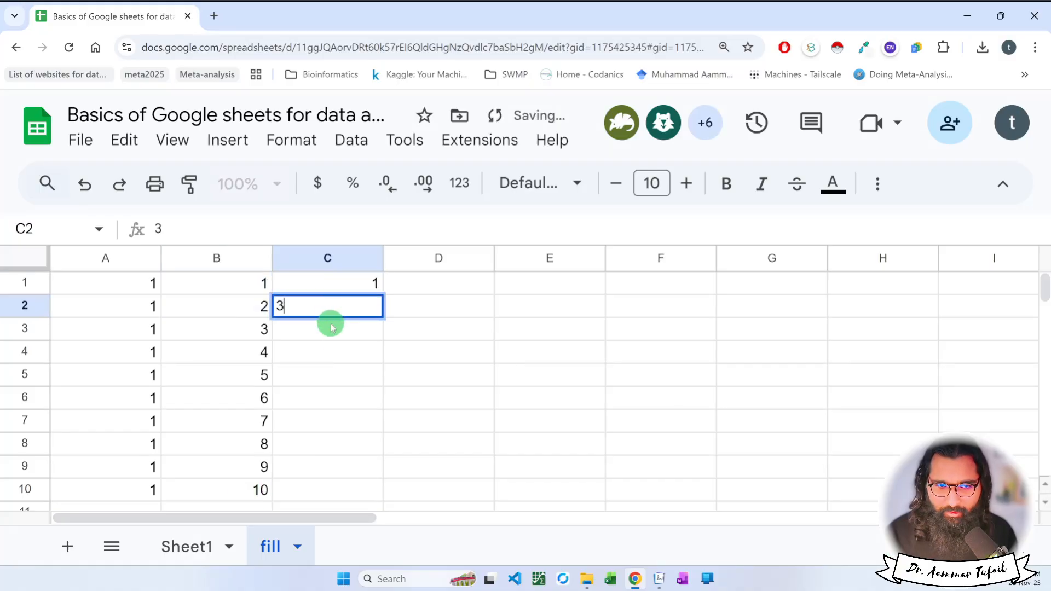
click(331, 324)
text(4)
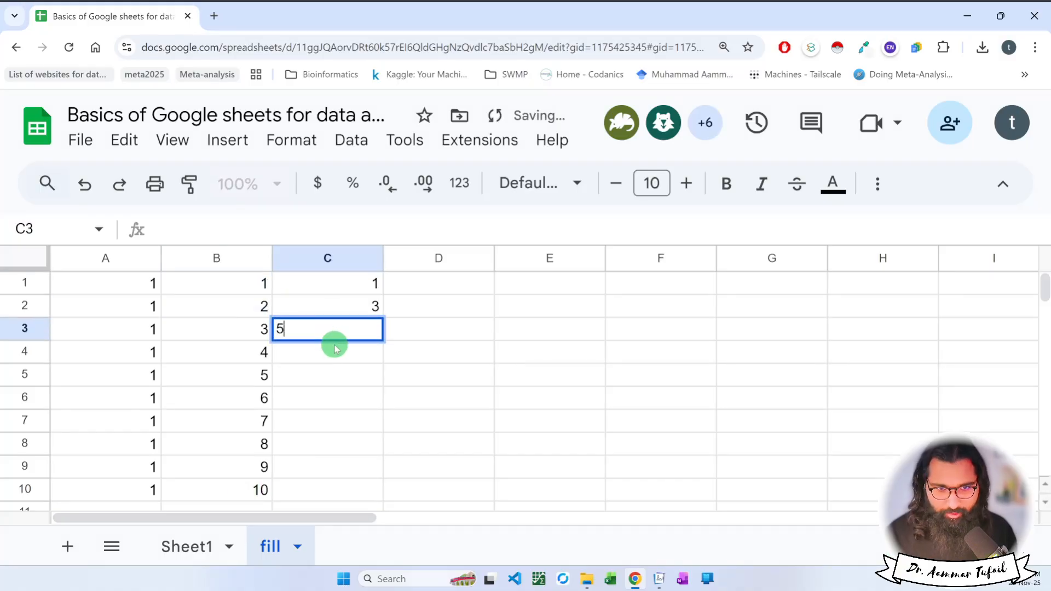
click(335, 349)
drag(345, 288, 350, 487)
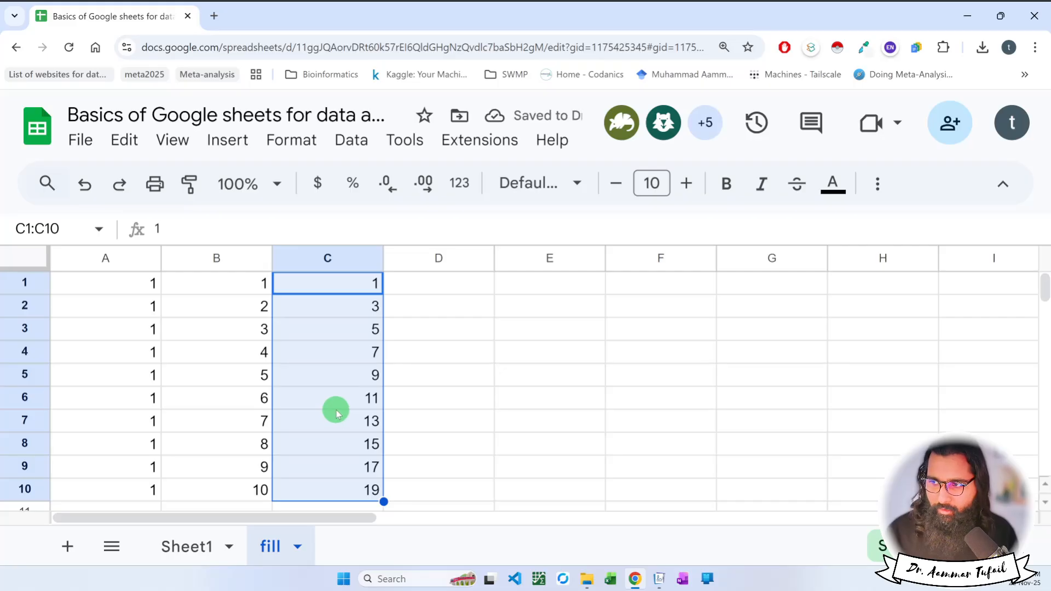
Enter 2, 4 and 6 in cells D1 to D3.
click(454, 286)
text(1)
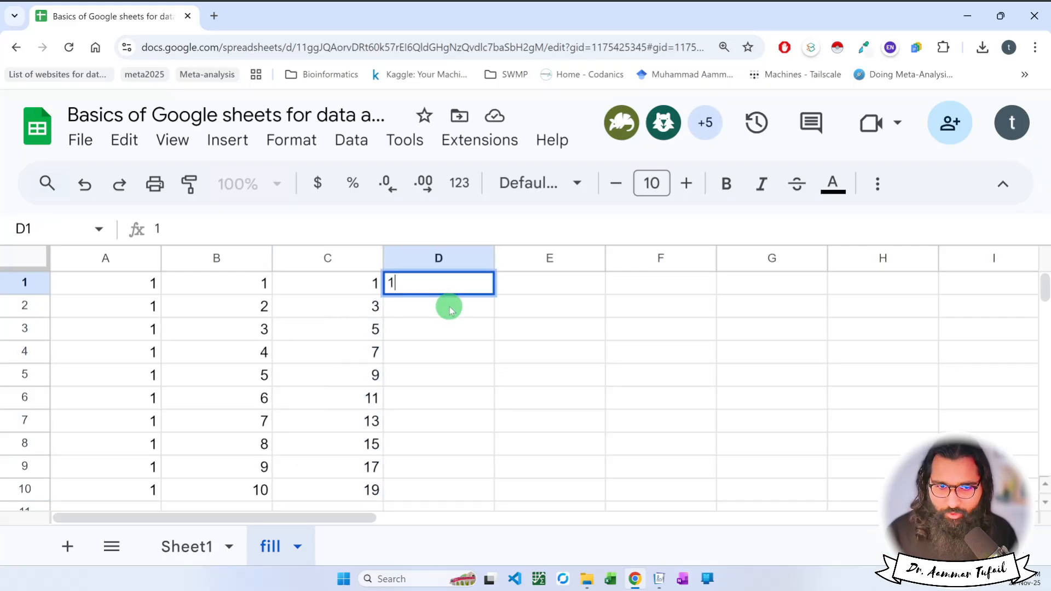
key(BackSpace)
text(2)
key(Return)
text(3)
key(Return)
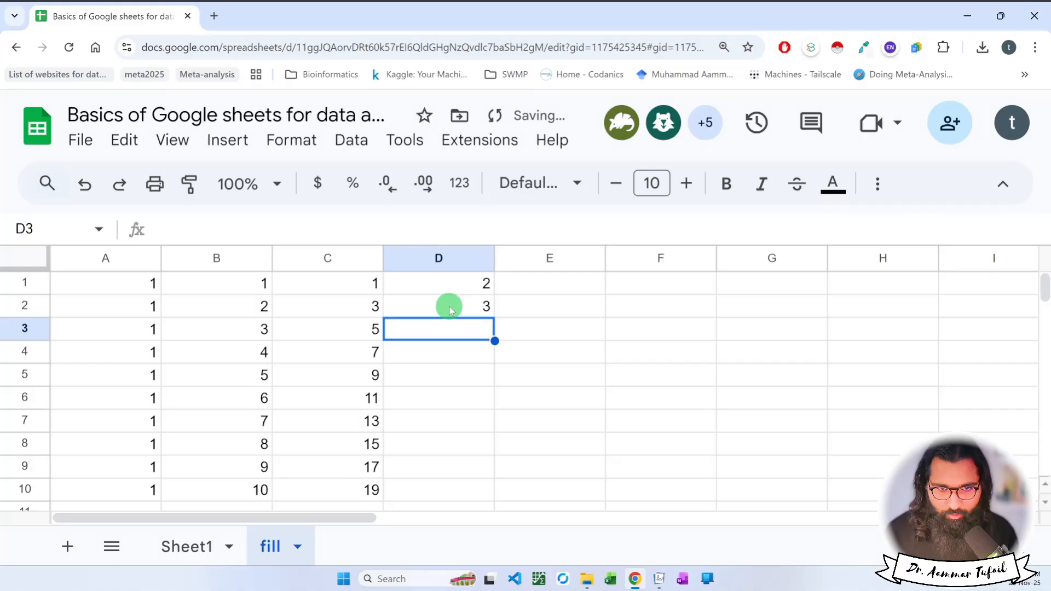
click(450, 309)
text(4)
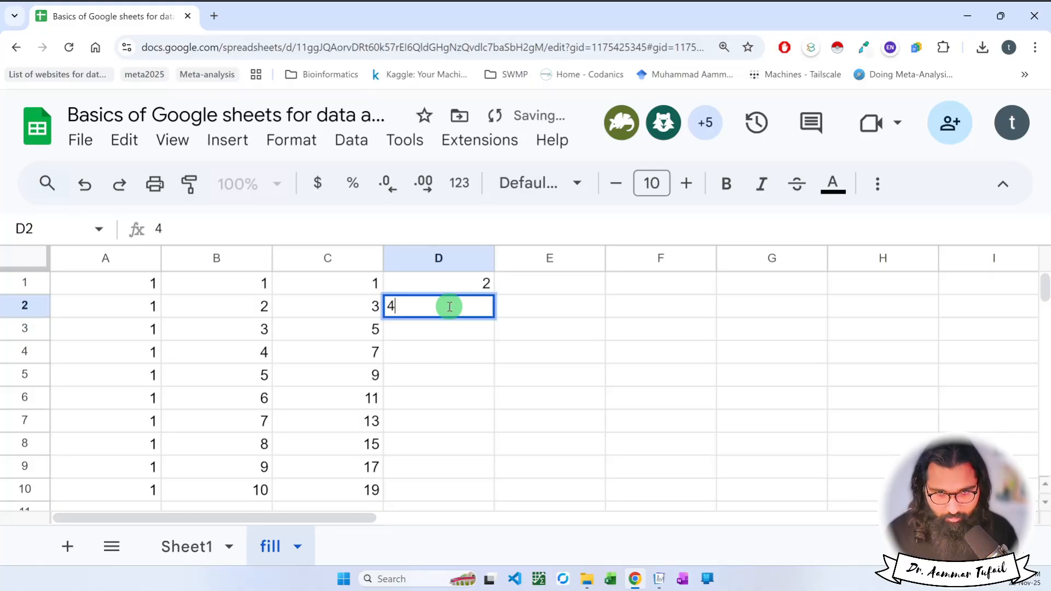
key(Return)
text(6)
key(Return)
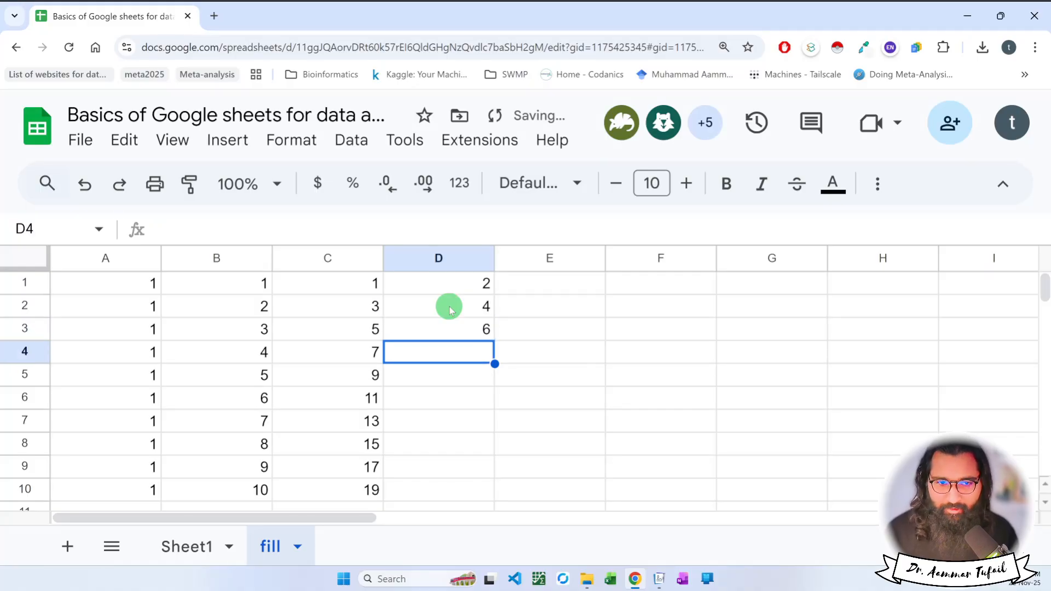
Extend the even-number series from D1:D3 down through D10 with autofill.
drag(464, 284, 475, 328)
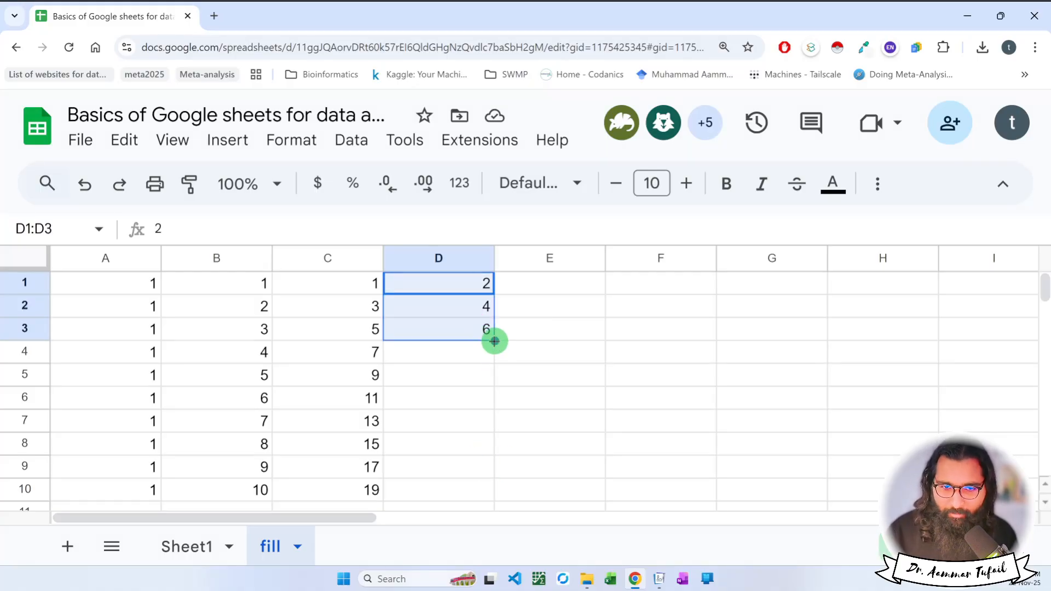
double_click(494, 341)
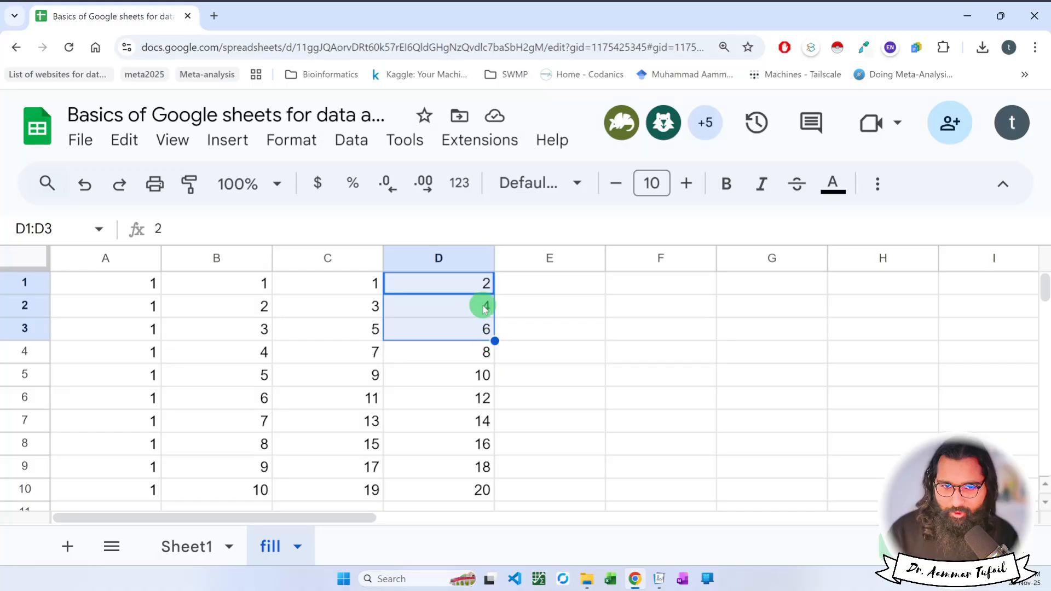
drag(451, 285, 445, 492)
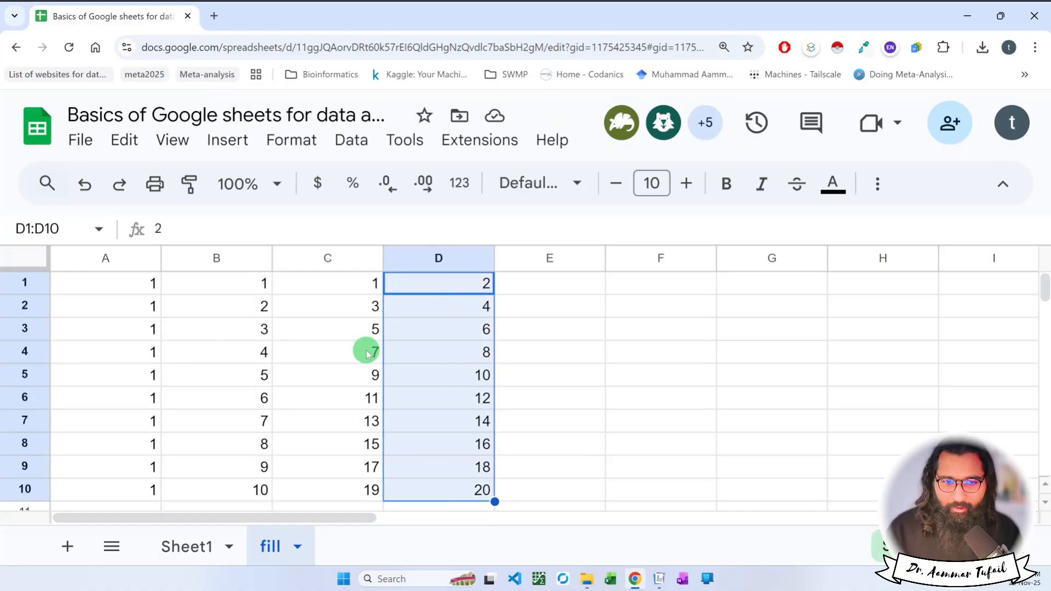
click(421, 282)
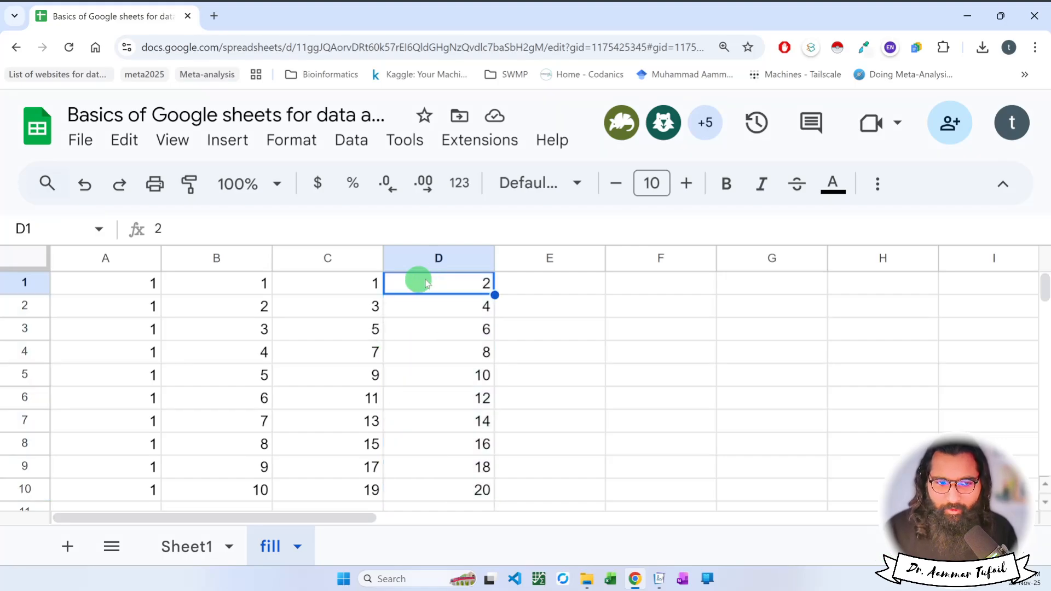
Insert one blank row above row 1 to make room for column headings.
drag(132, 283, 399, 284)
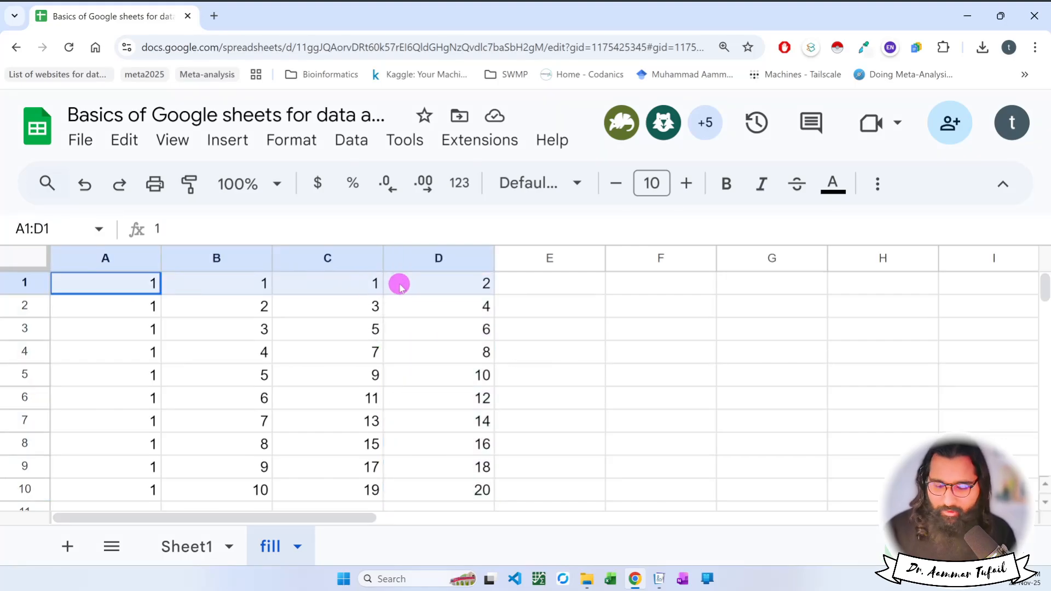
click(23, 283)
click(86, 312)
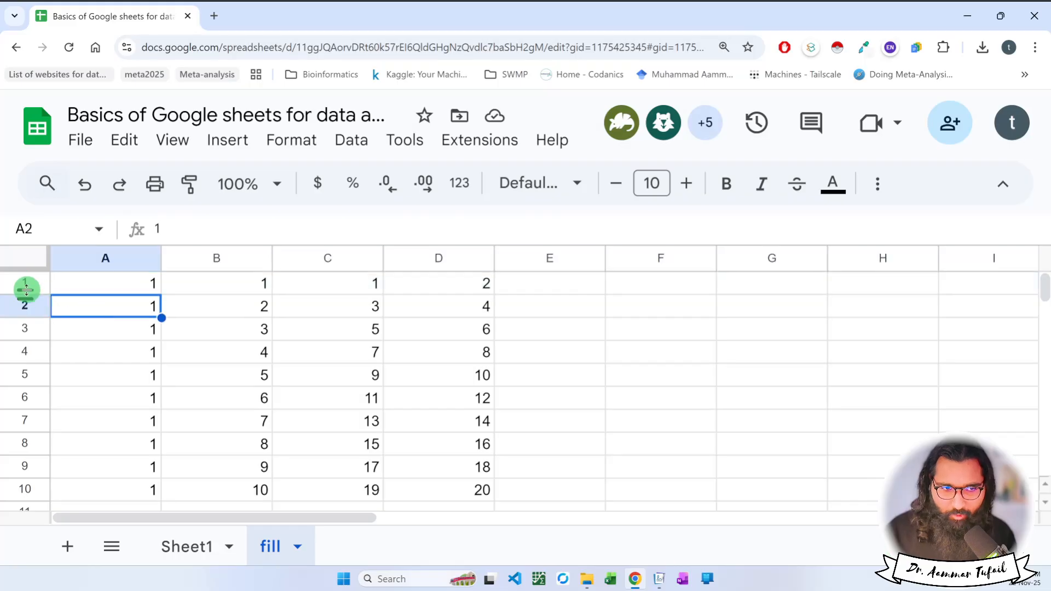
click(26, 281)
right_click(26, 281)
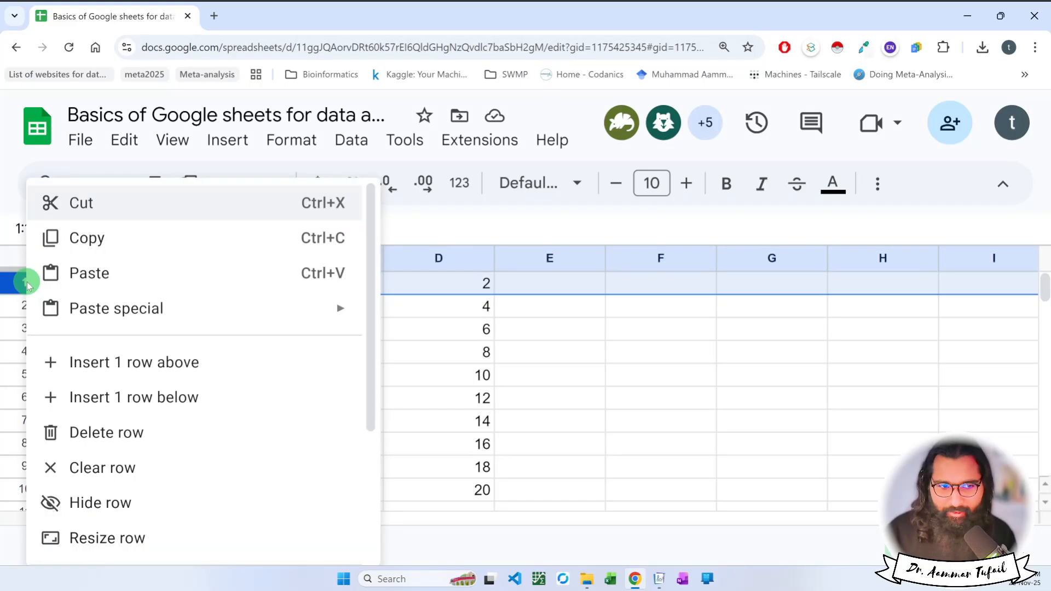
click(148, 368)
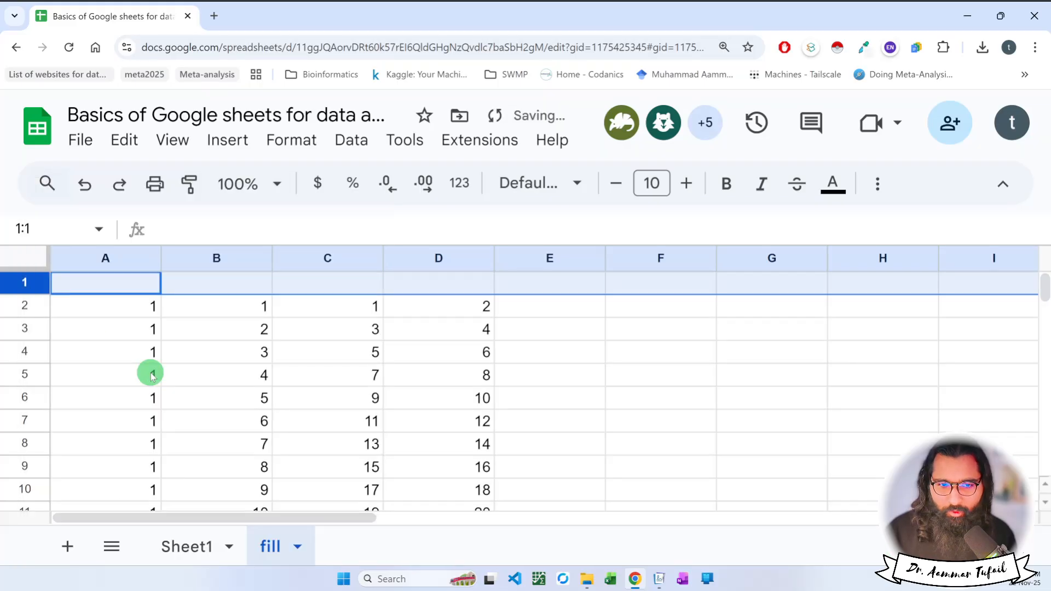
click(324, 354)
Enter the headings "Fill", "Fill counting", "odd numbers fill" and "even numbers fill" in cells A1 to D1.
click(131, 294)
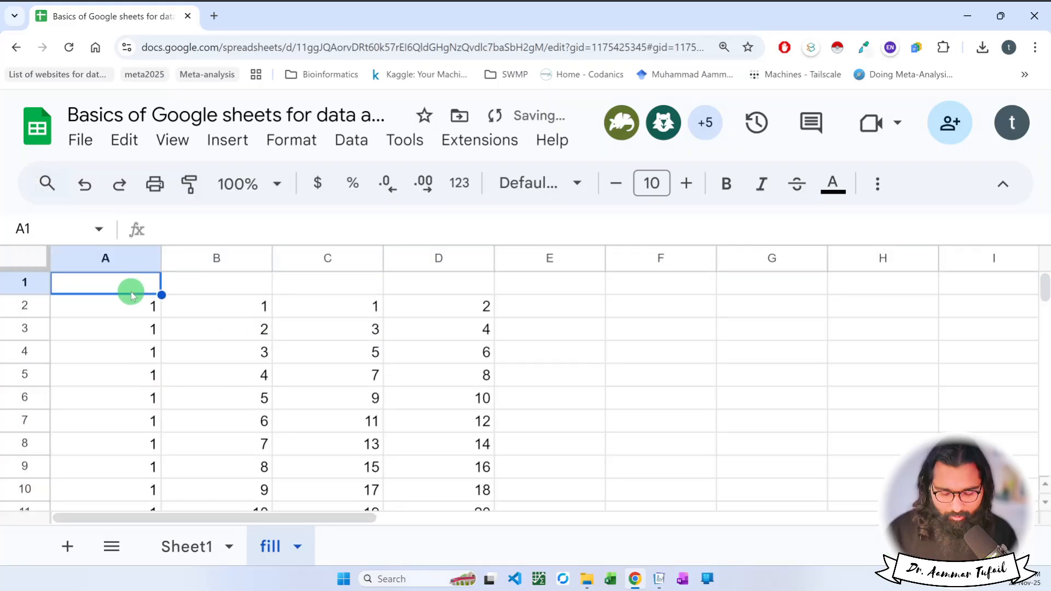
text(Fill)
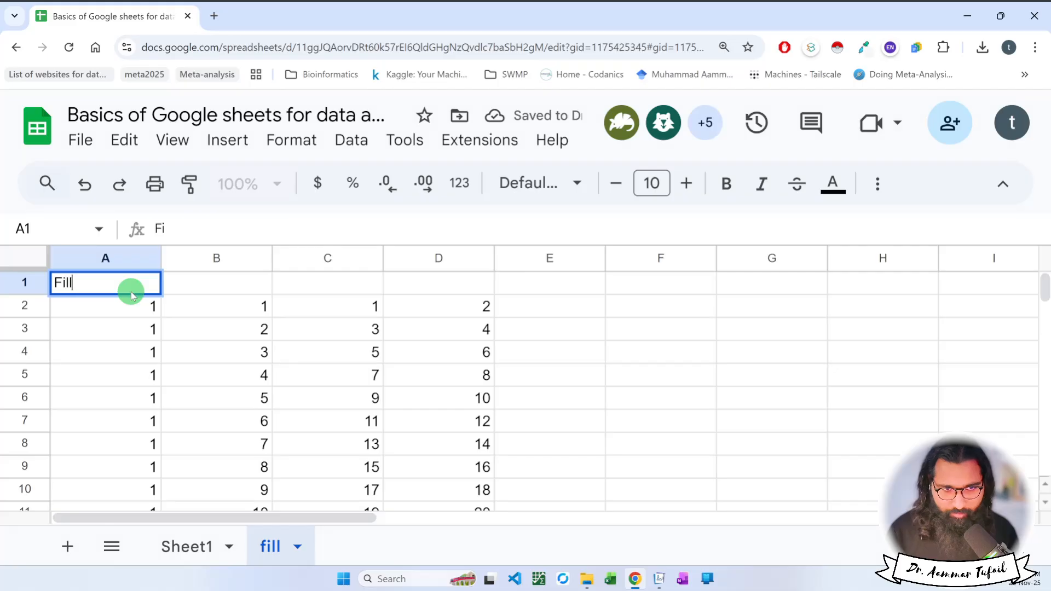
key(Tab)
text(Fill )
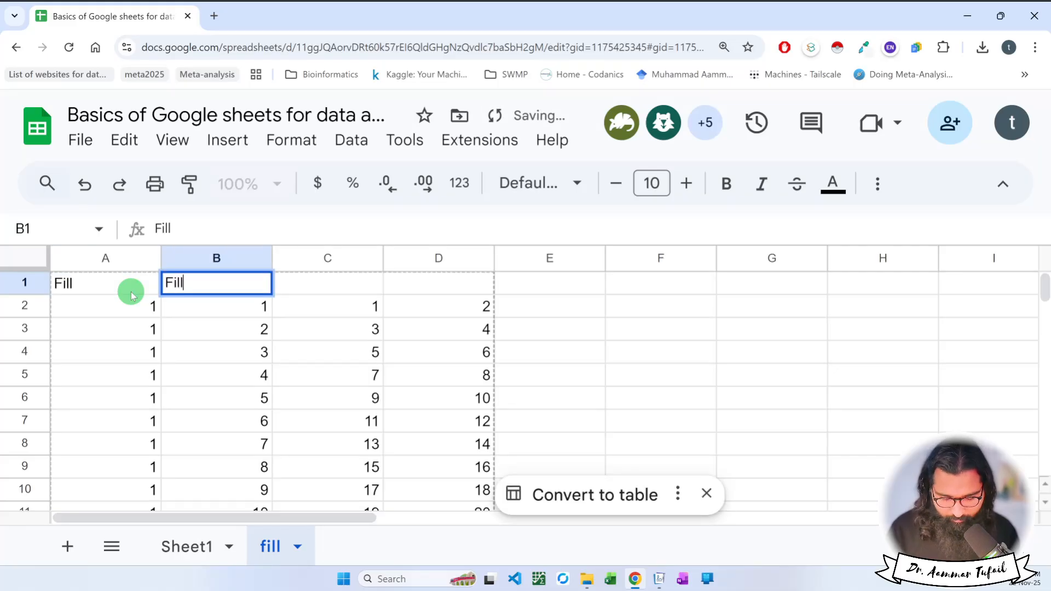
text(countin)
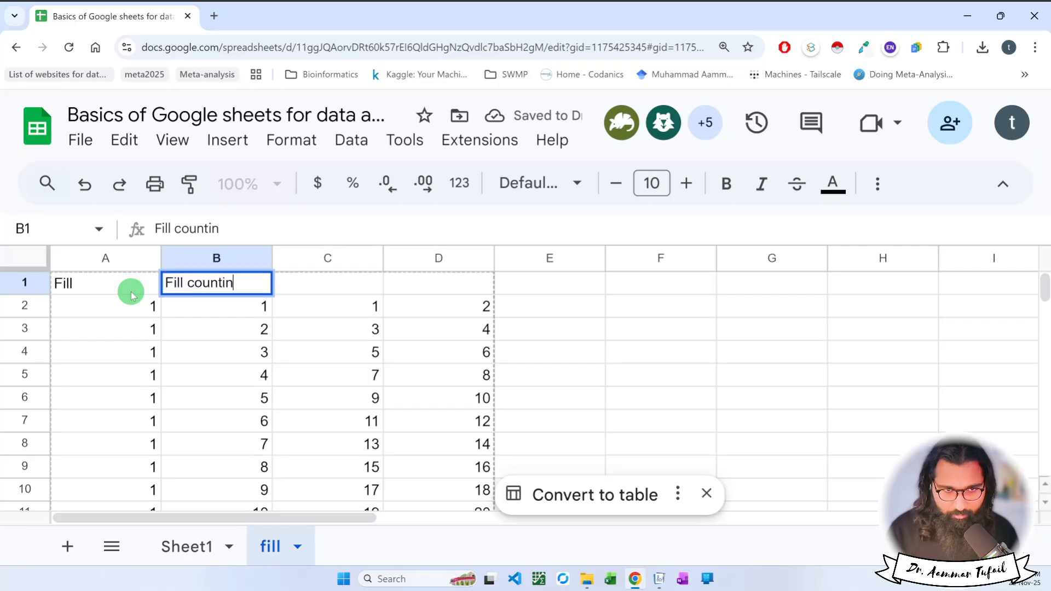
text(g)
key(Tab)
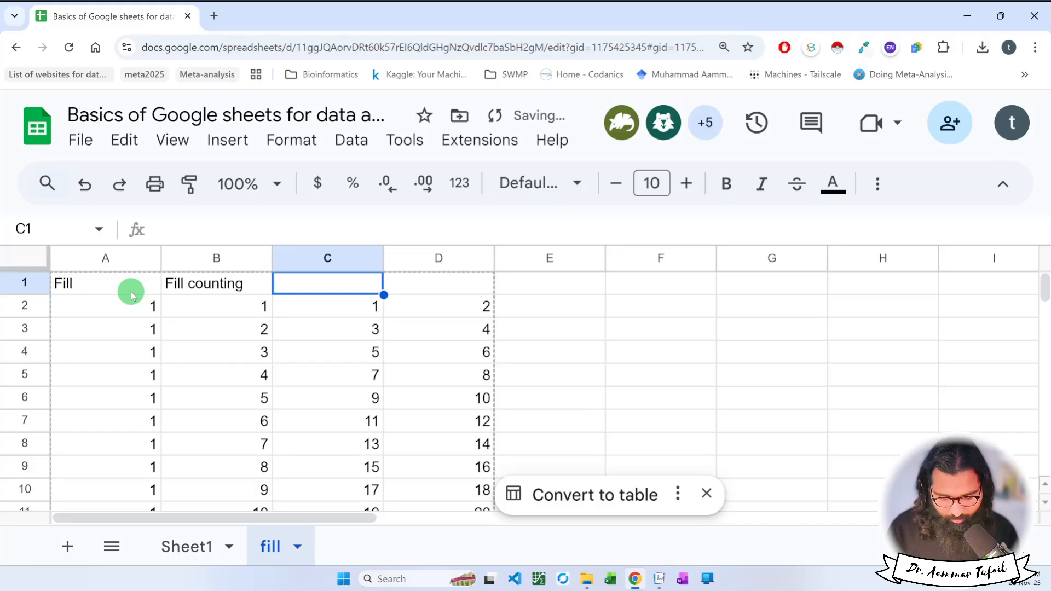
text(odd numbers fill)
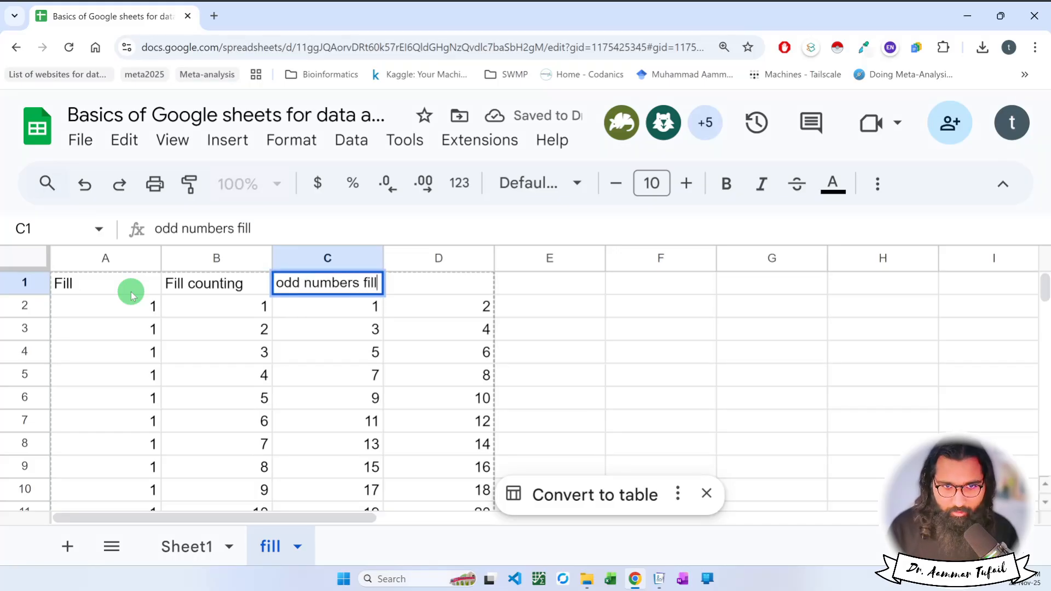
key(Tab)
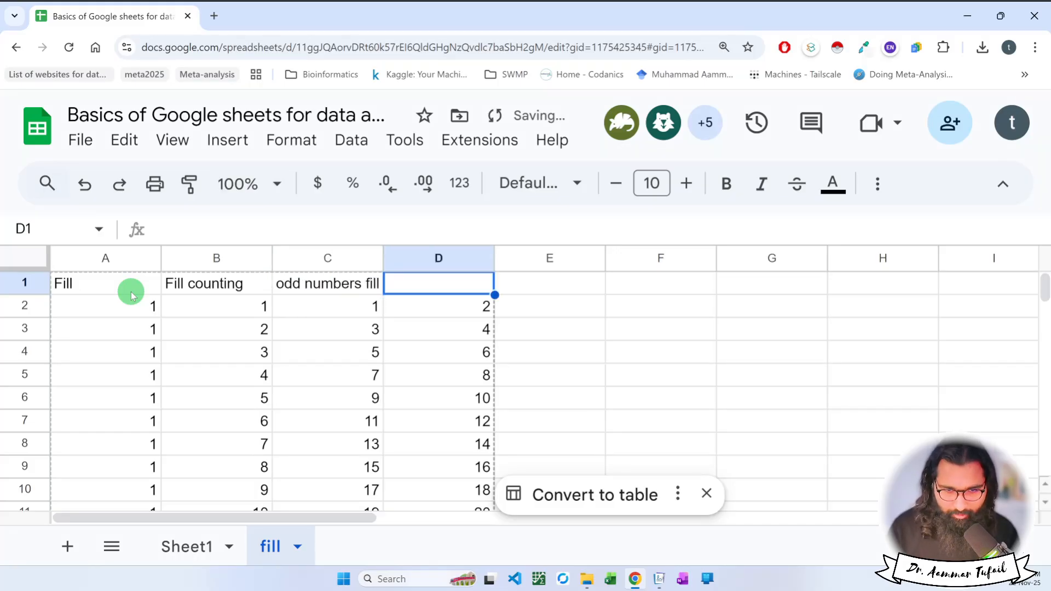
text(even number)
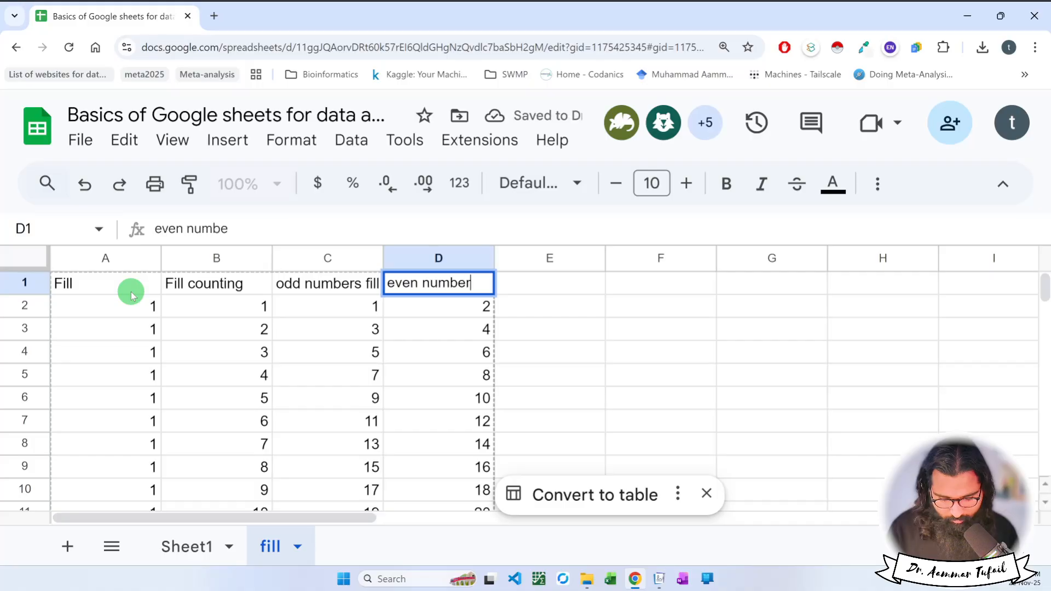
text(s fill)
key(Return)
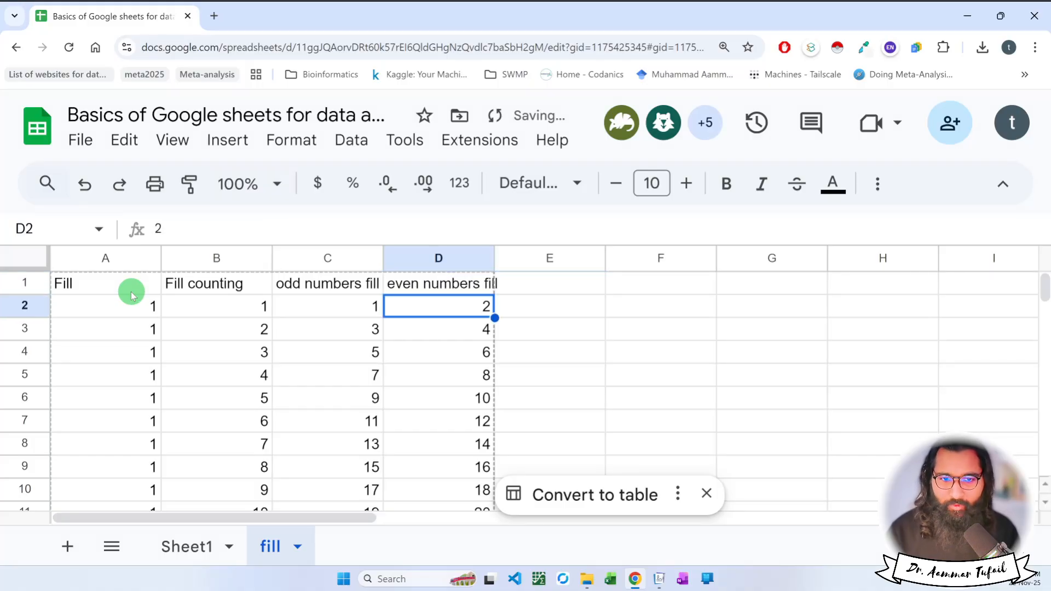
Widen column D to fit its heading and enter the heading "plus 2" in cell E1.
drag(493, 253, 502, 253)
click(561, 281)
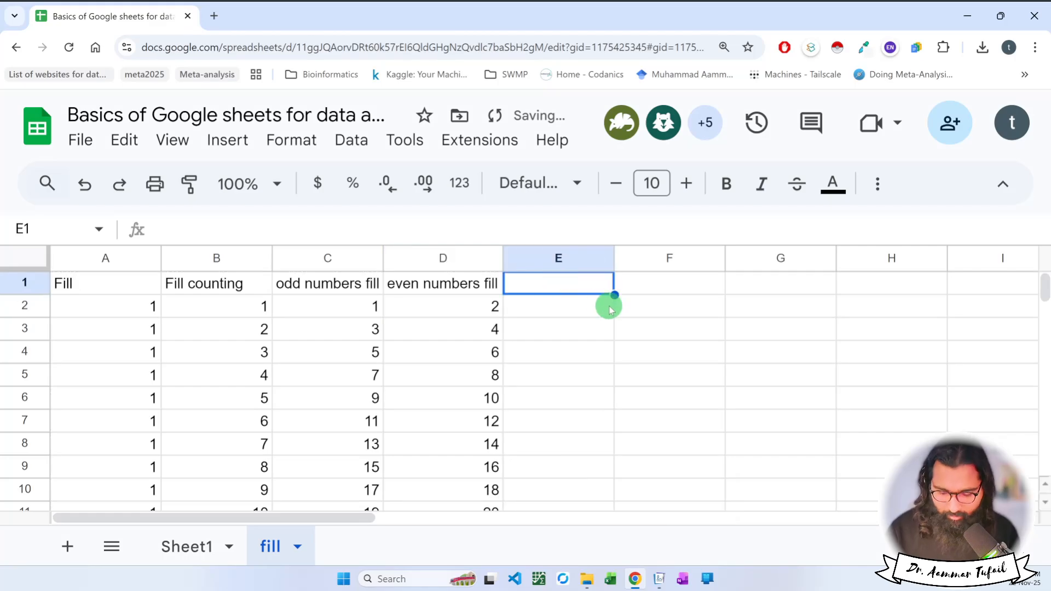
text(plus 2)
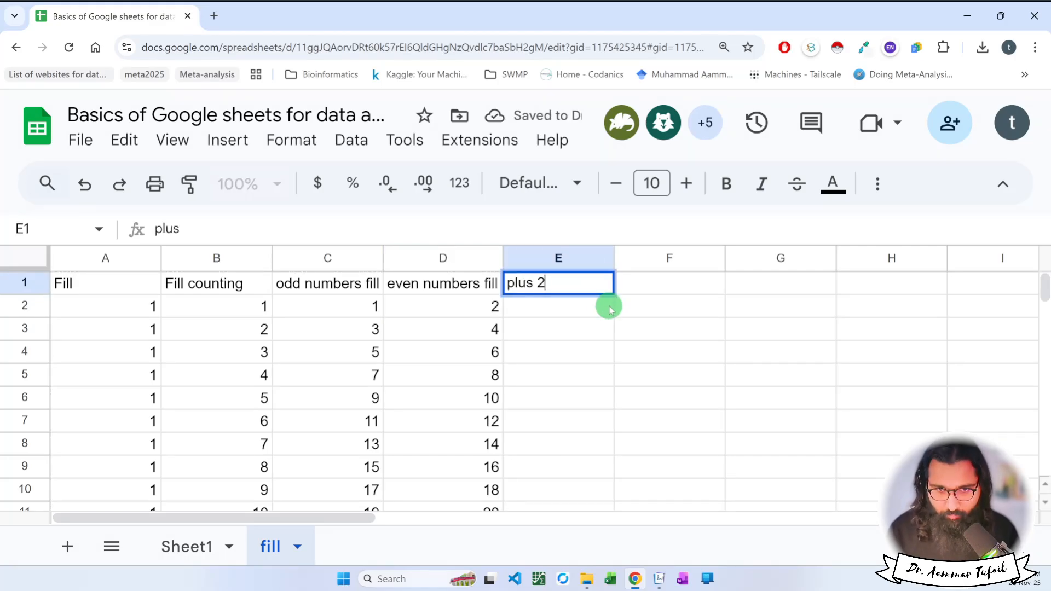
key(Return)
Bold the headings in A1:E1 and fit column D's width to its bold heading.
drag(589, 285, 148, 281)
key(ctrl+b)
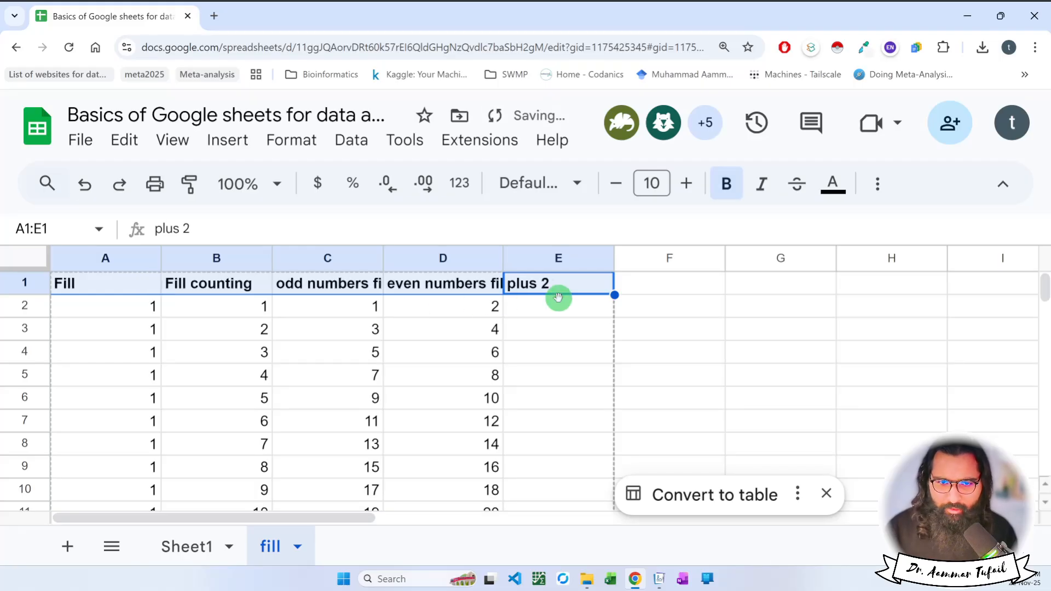
double_click(503, 258)
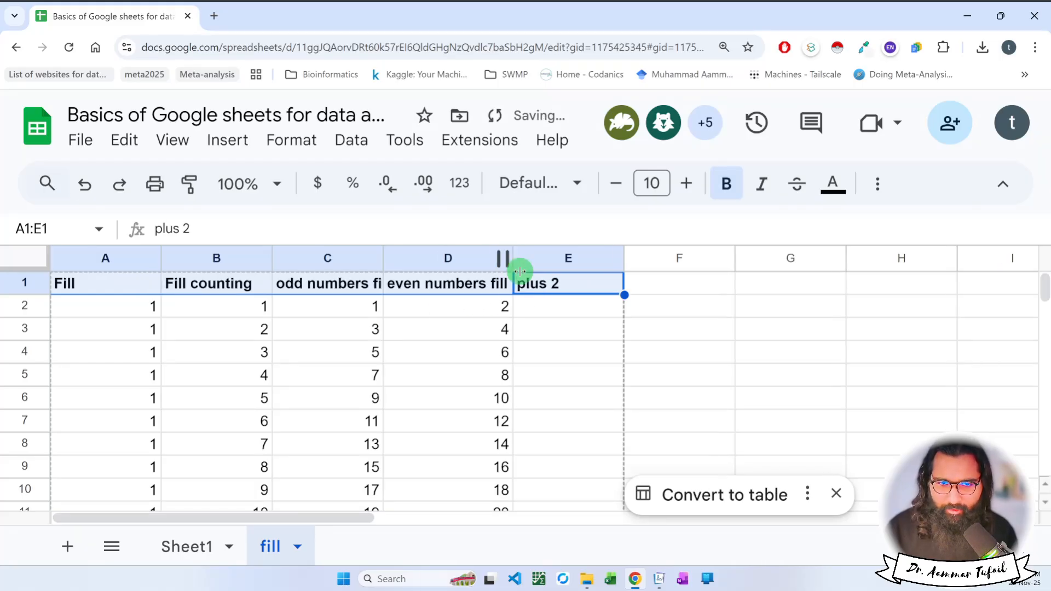
Enter the formula =D2+2 in E2 and accept the suggested autofill down through E11.
click(538, 300)
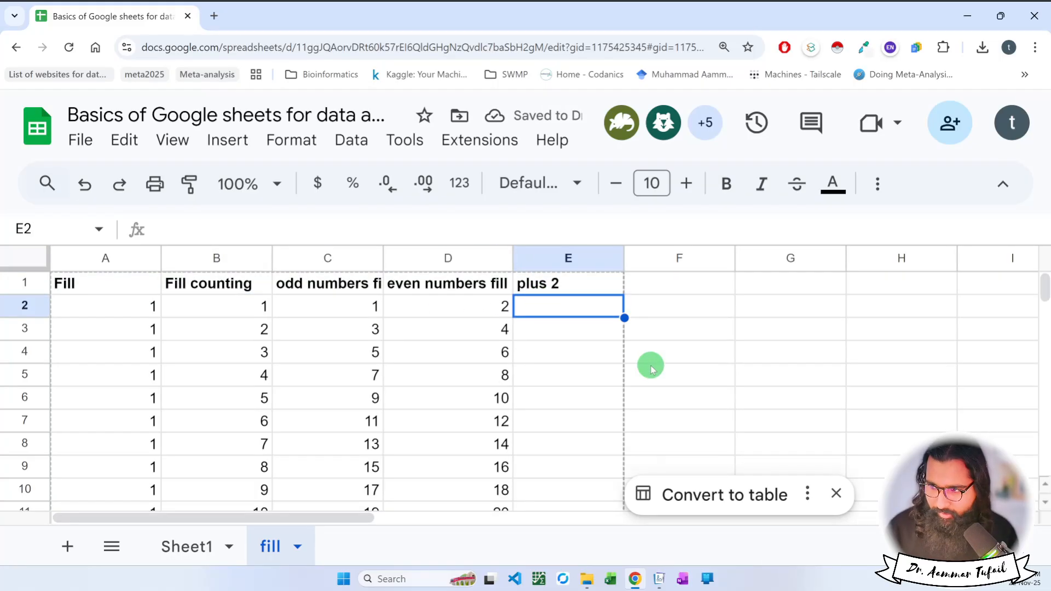
text(=)
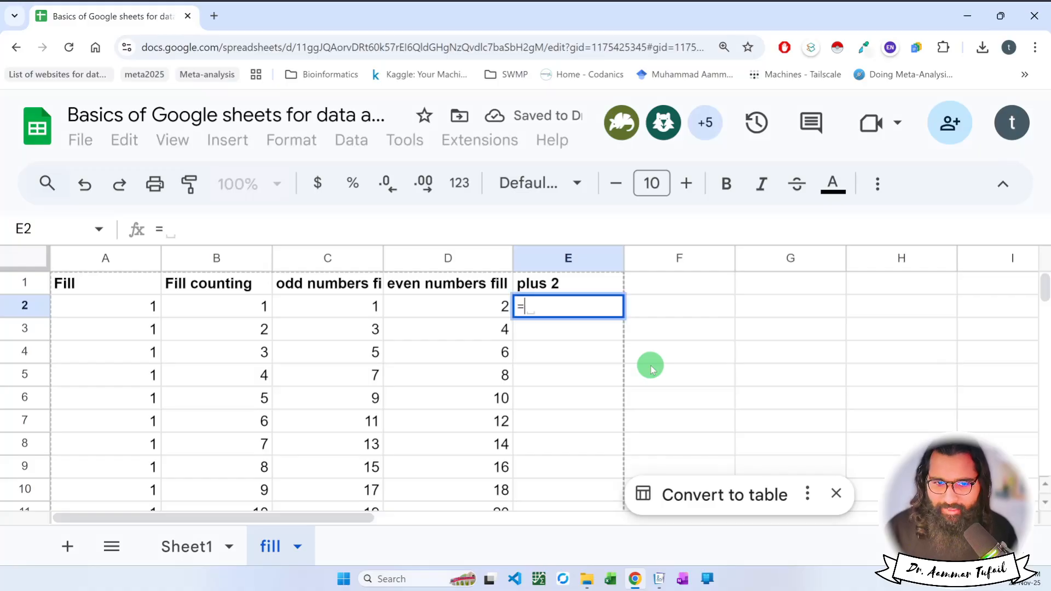
click(486, 313)
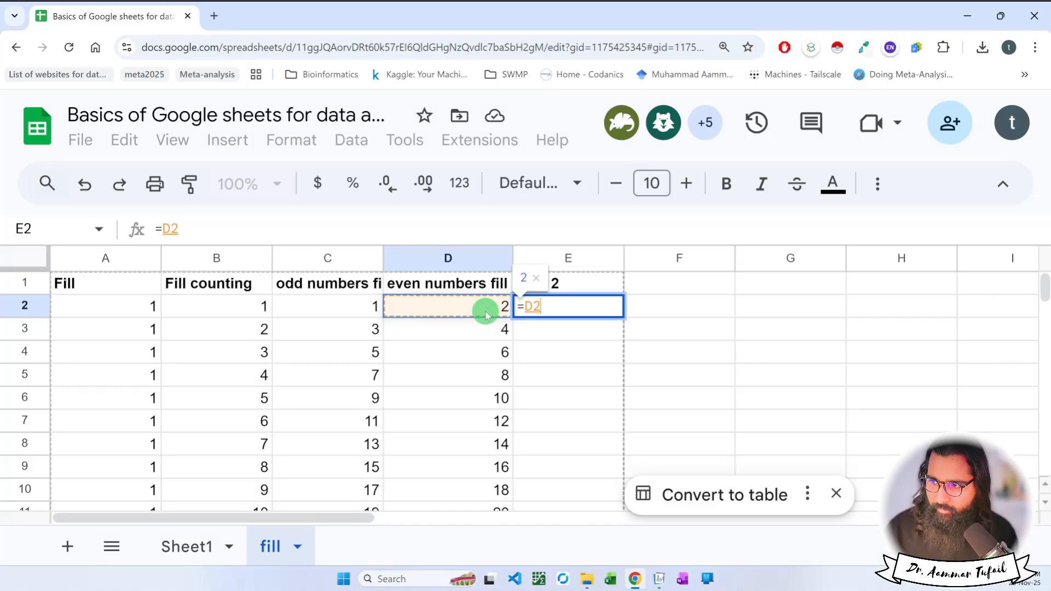
text(+2)
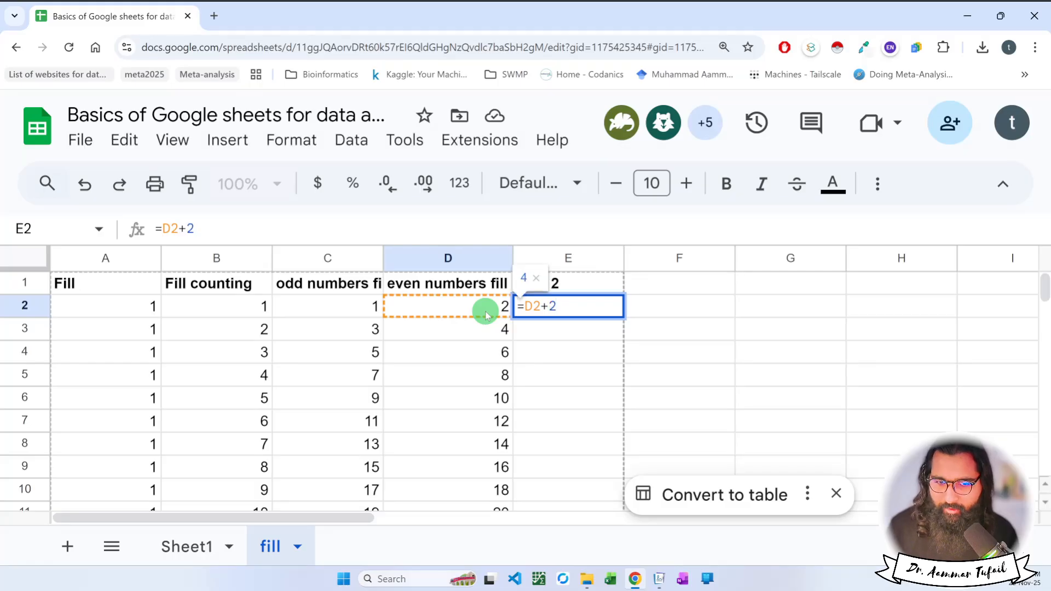
key(Return)
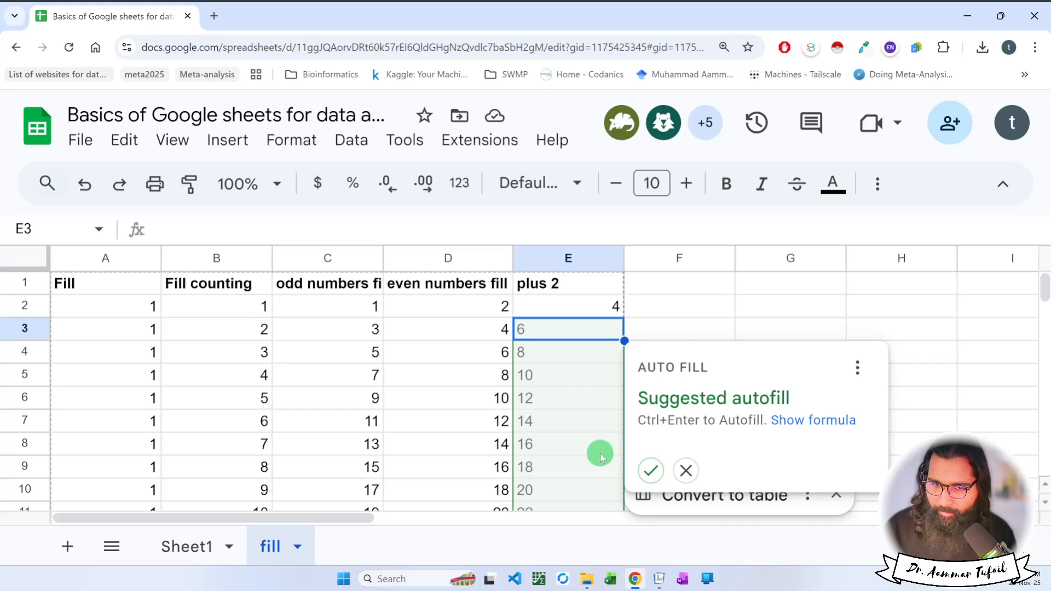
click(651, 470)
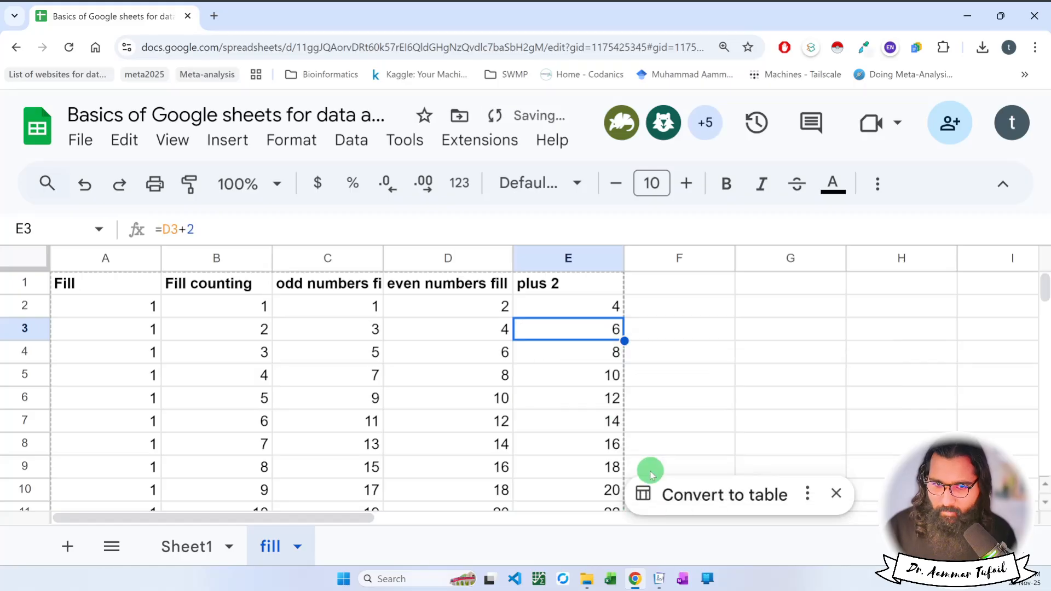
click(692, 402)
scroll(692, 403, down, 1)
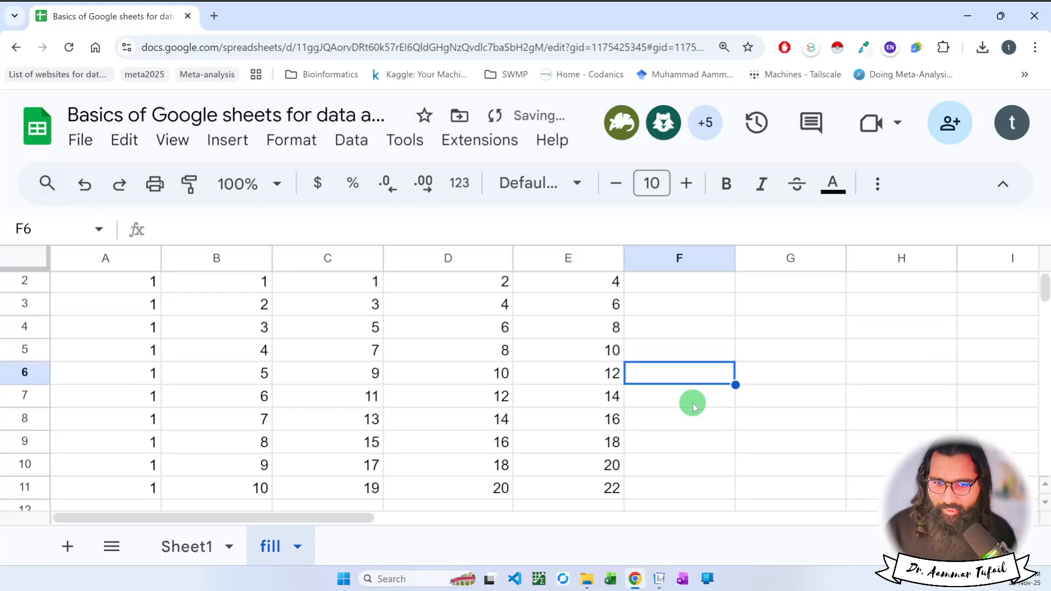
Examine the autofilled formulas in the "plus 2" column from E3 down to E9.
scroll(673, 370, up, 1)
double_click(565, 325)
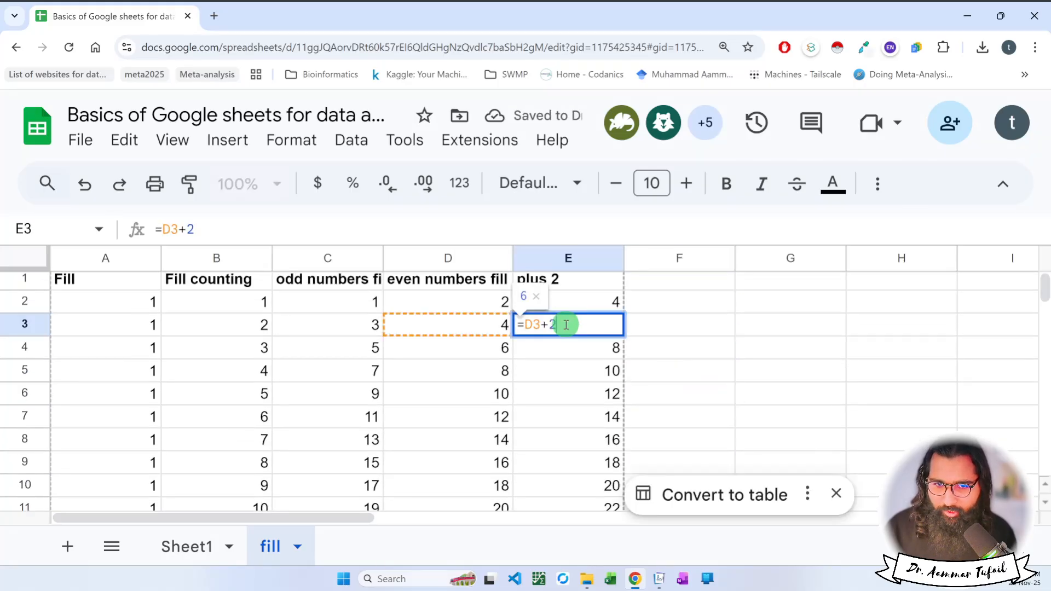
key(Escape)
double_click(566, 346)
key(Escape)
double_click(560, 370)
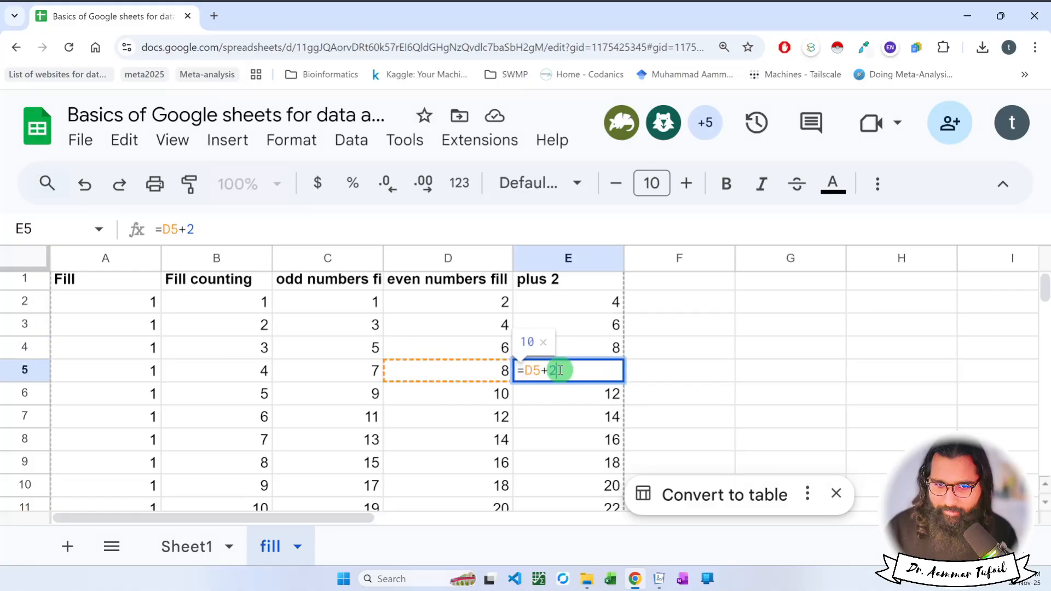
key(Escape)
double_click(558, 394)
key(Escape)
double_click(558, 421)
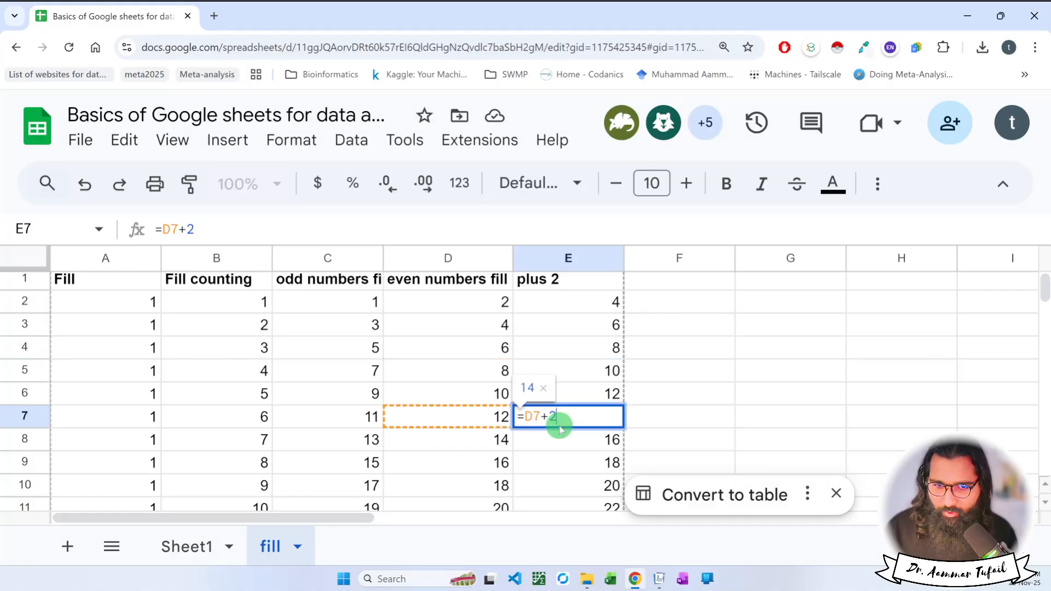
key(Escape)
double_click(553, 439)
key(Escape)
click(555, 472)
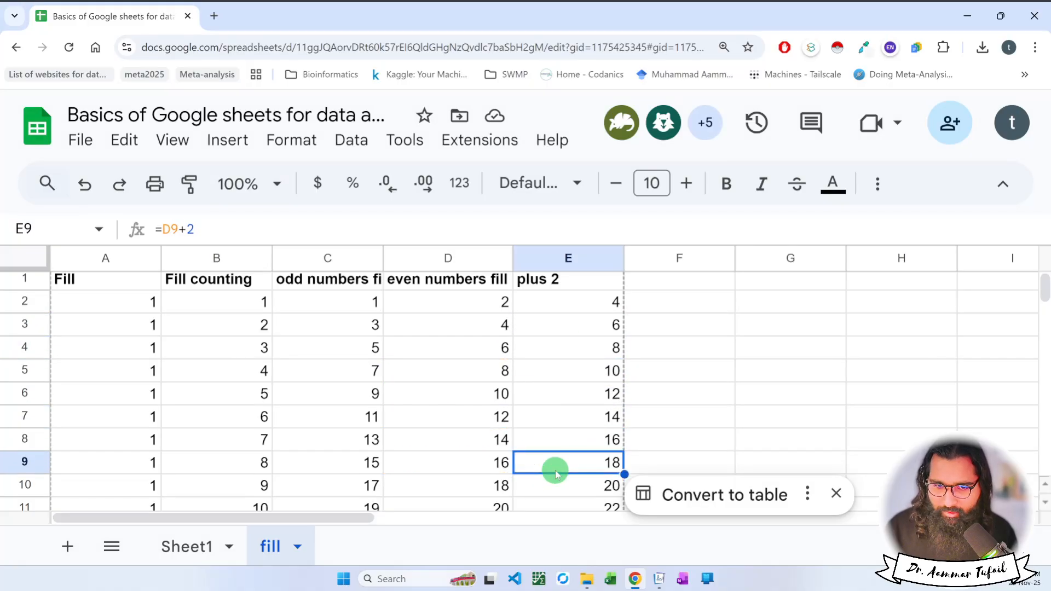
Dismiss the suggestion to convert the data range to a table.
scroll(568, 414, down, 1)
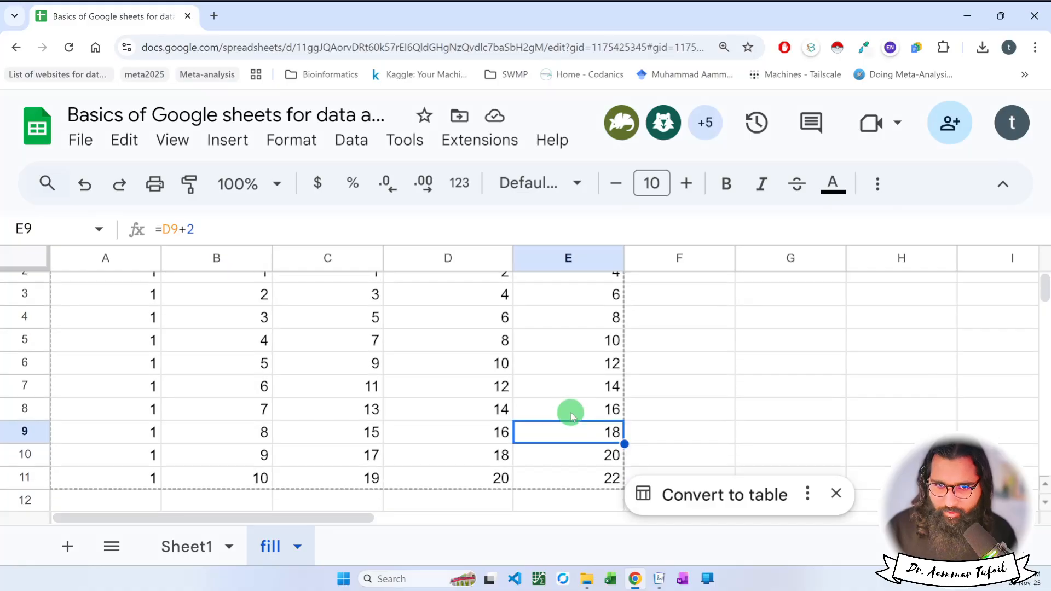
click(835, 493)
scroll(711, 437, up, 1)
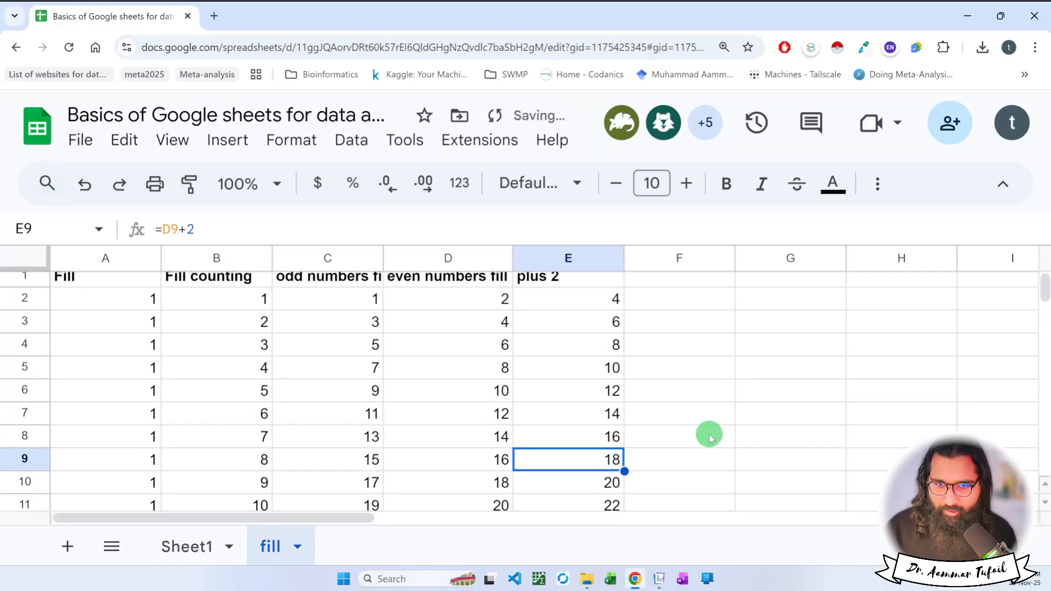
Enter the heading "plus 3" in F1 and the formula =E2+3 in F2.
click(693, 289)
text(plus 3)
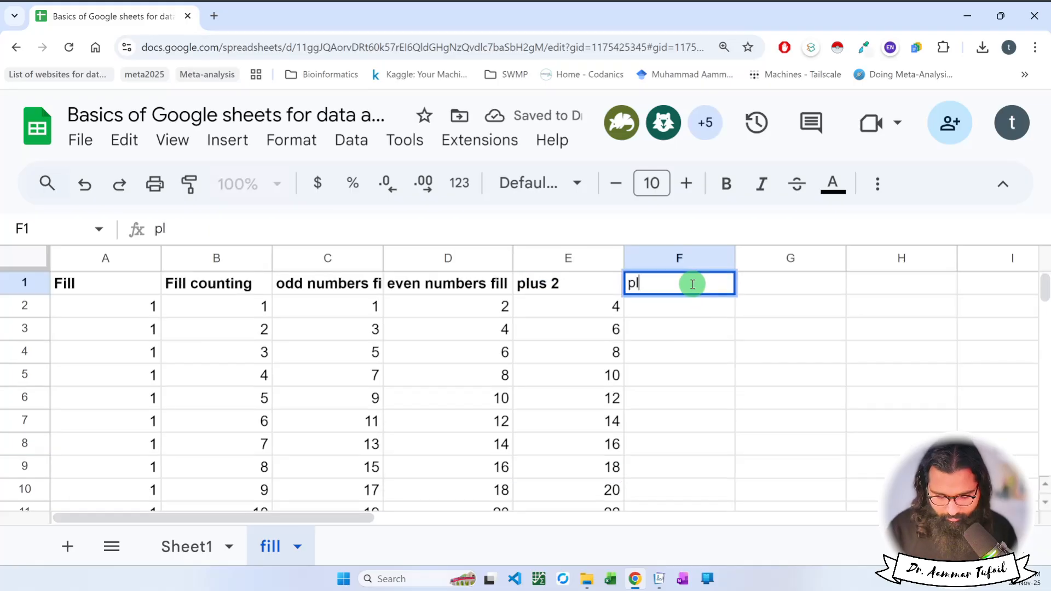
key(Return)
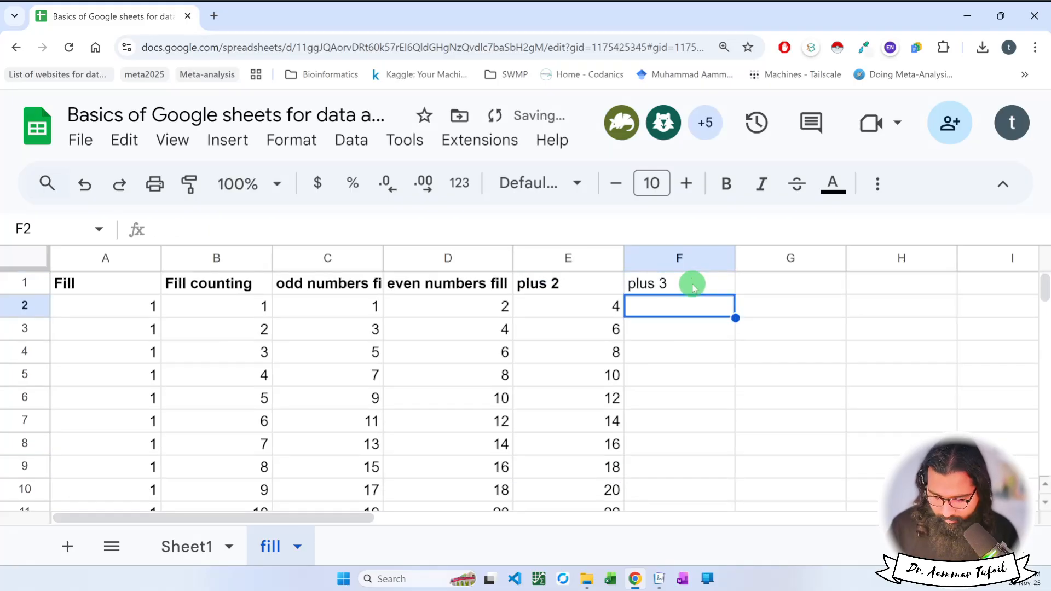
text(=E2+3)
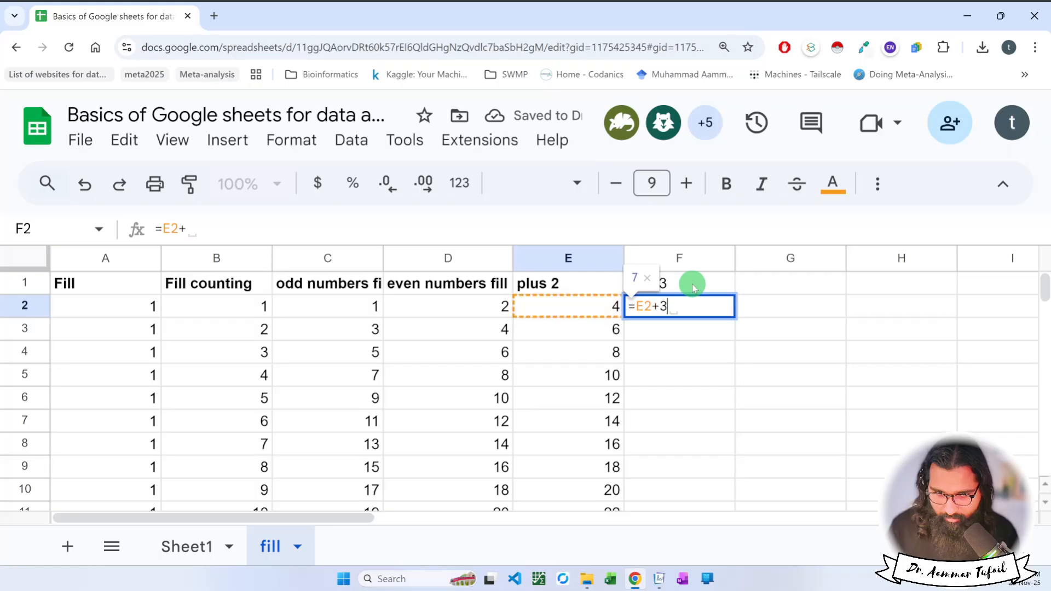
key(Return)
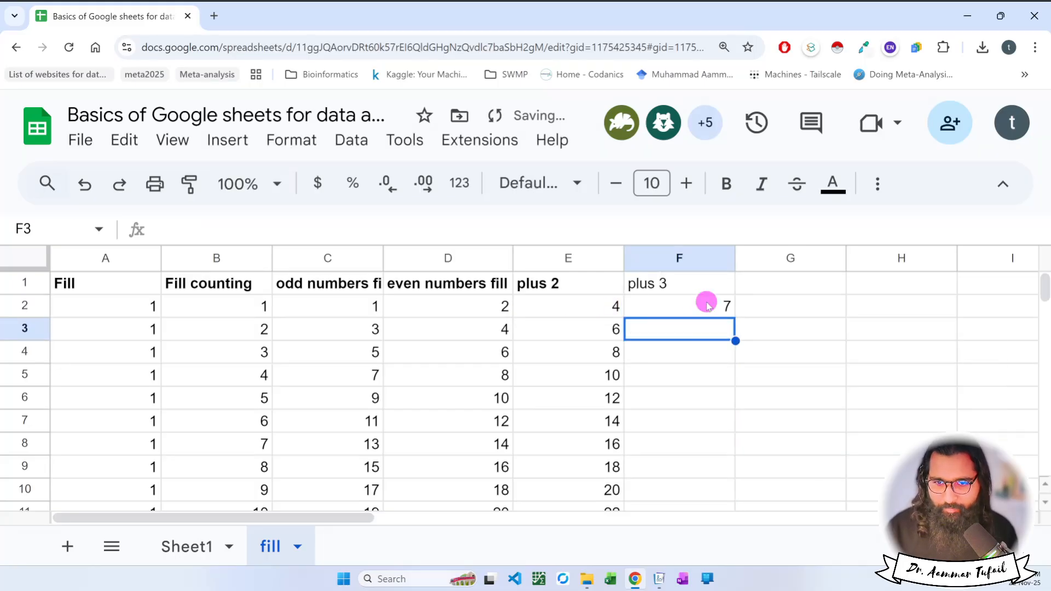
Autofill the F2 formula down through F11 and undo that fill.
click(706, 310)
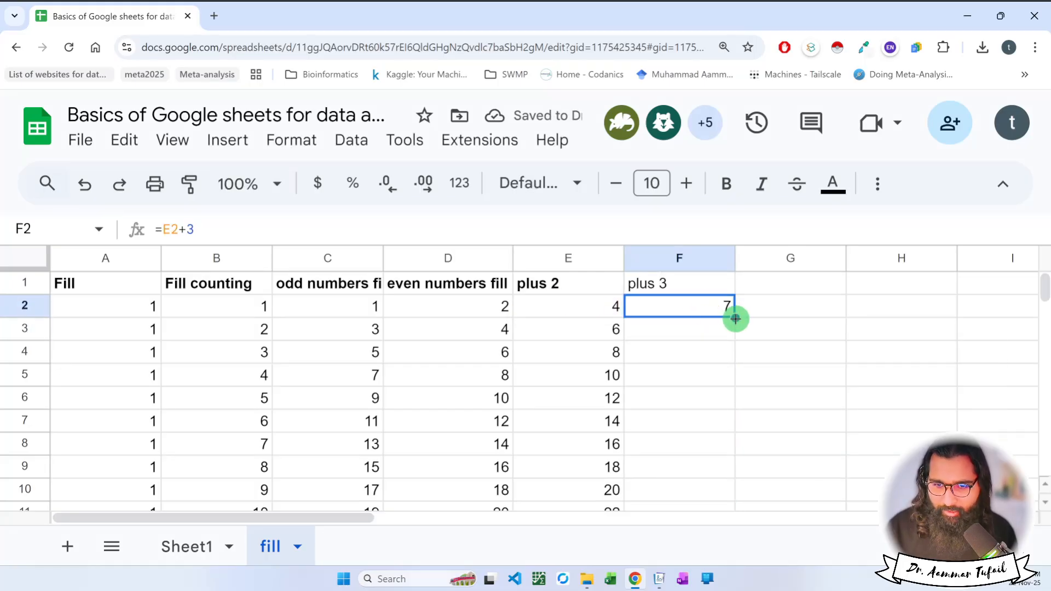
double_click(735, 318)
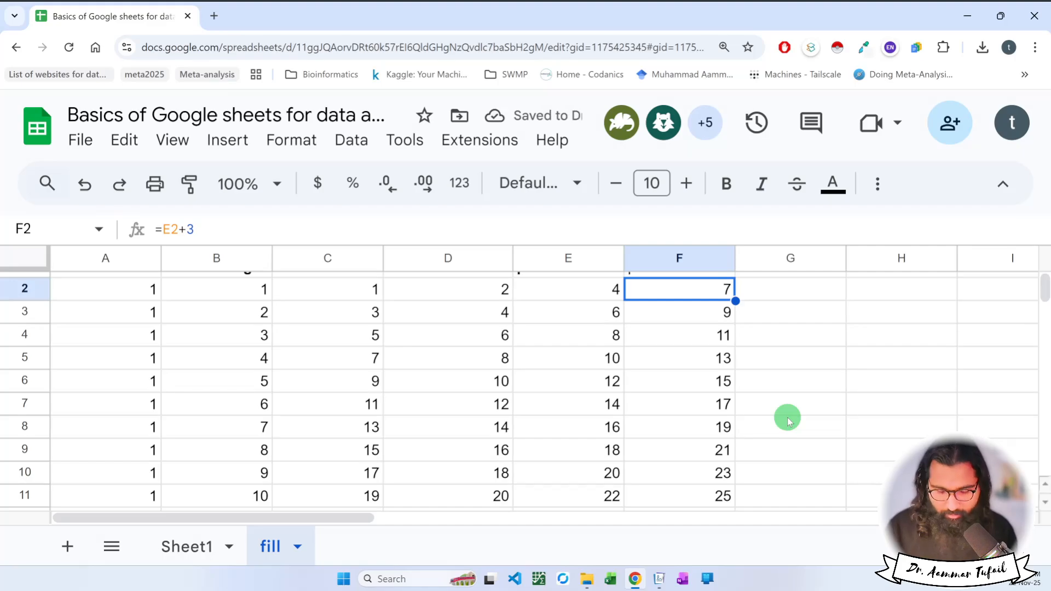
key(ctrl+z)
Fill the F2 formula down over the range F2:F11 and bold the "plus 3" heading in F1.
drag(706, 288, 702, 485)
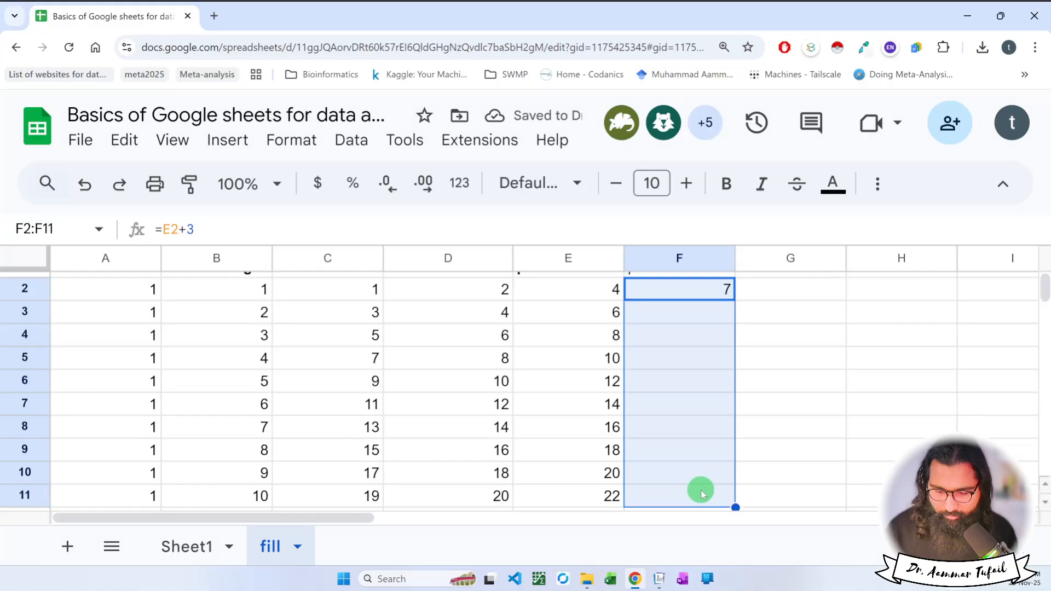
key(ctrl+d)
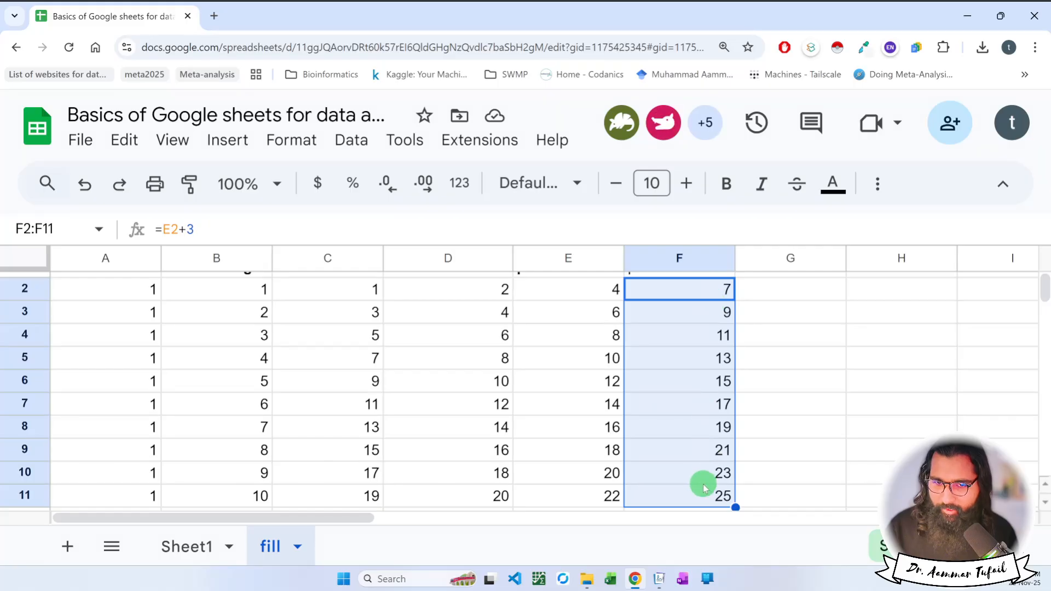
scroll(703, 490, up, 1)
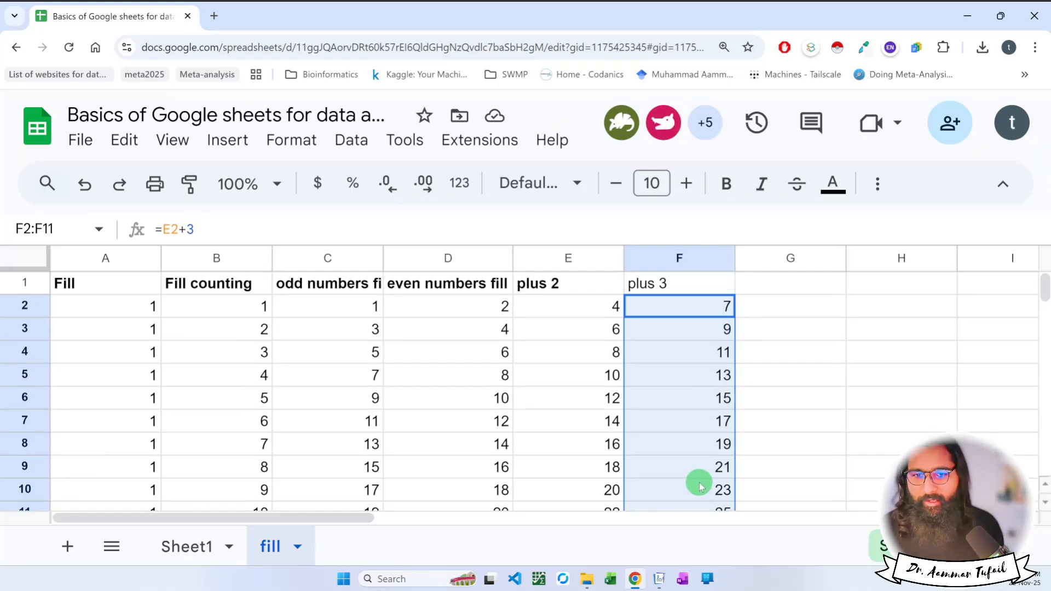
click(661, 290)
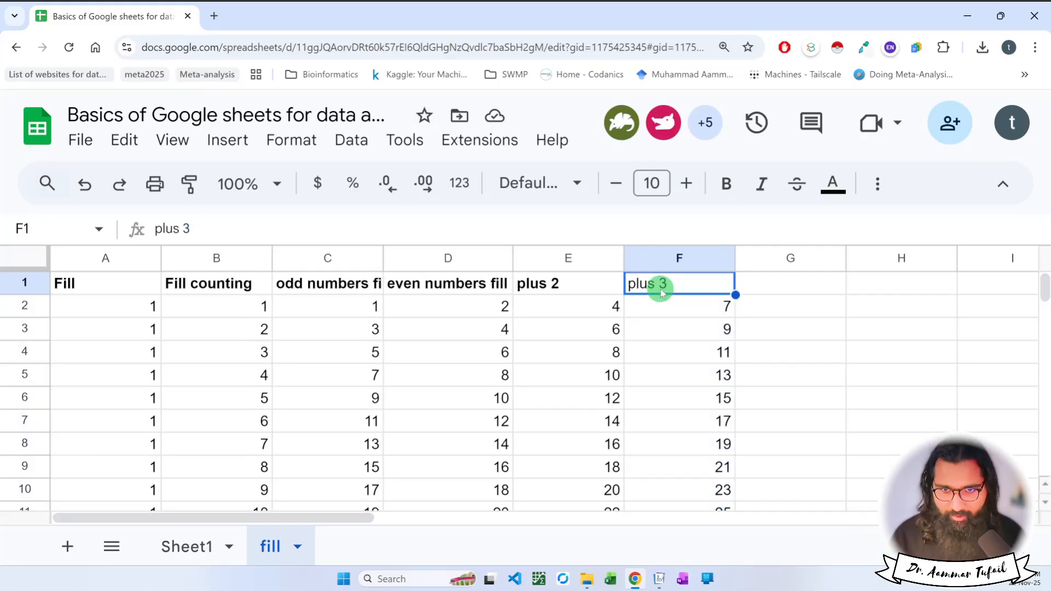
key(ctrl+b)
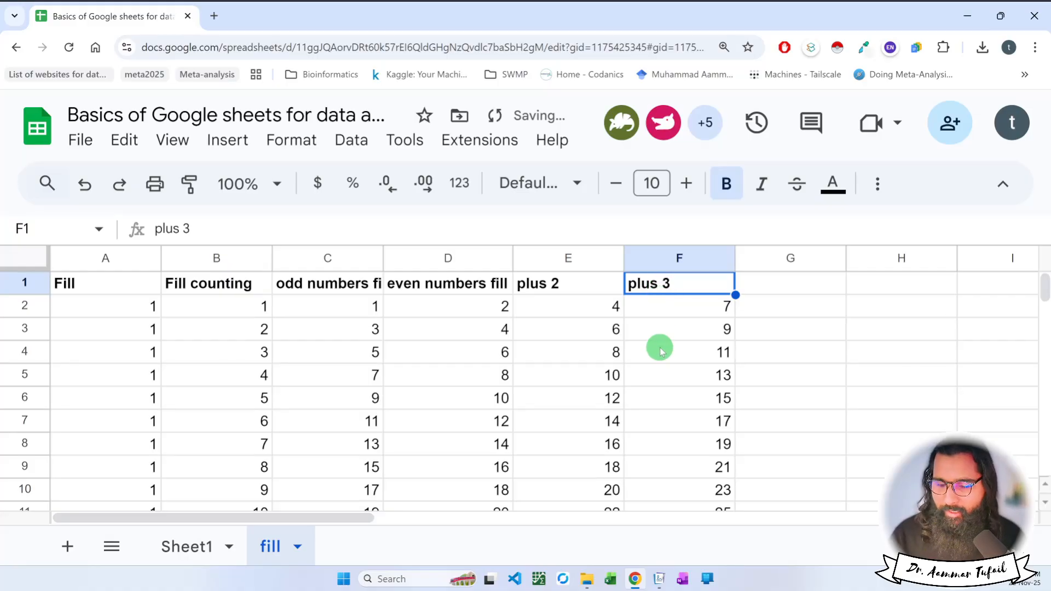
Reset the browser page zoom to 100%.
scroll(658, 347, down, 1)
key(ctrl+minus)
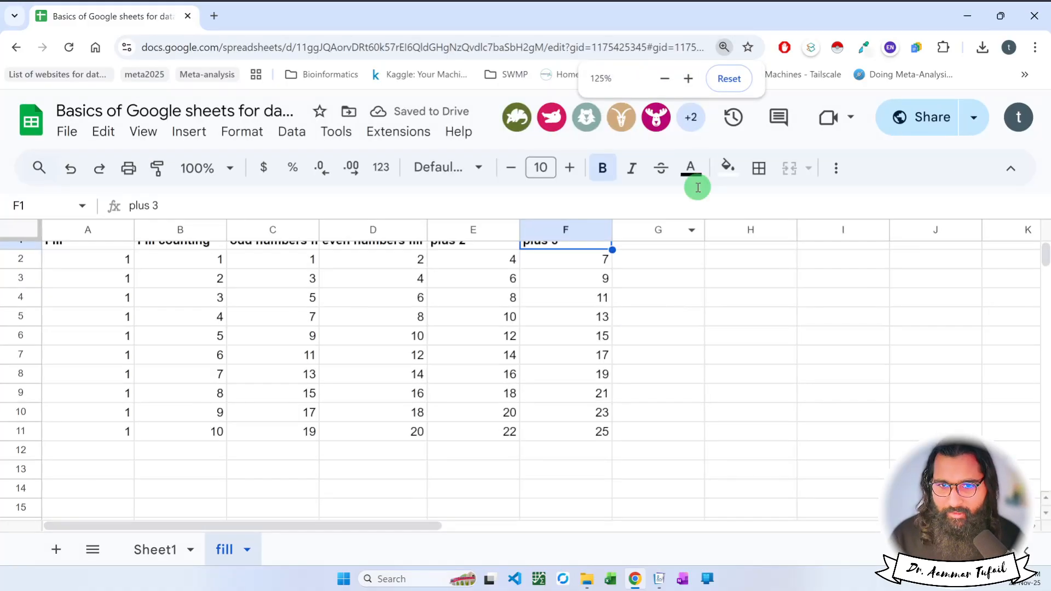
click(729, 78)
scroll(599, 287, up, 1)
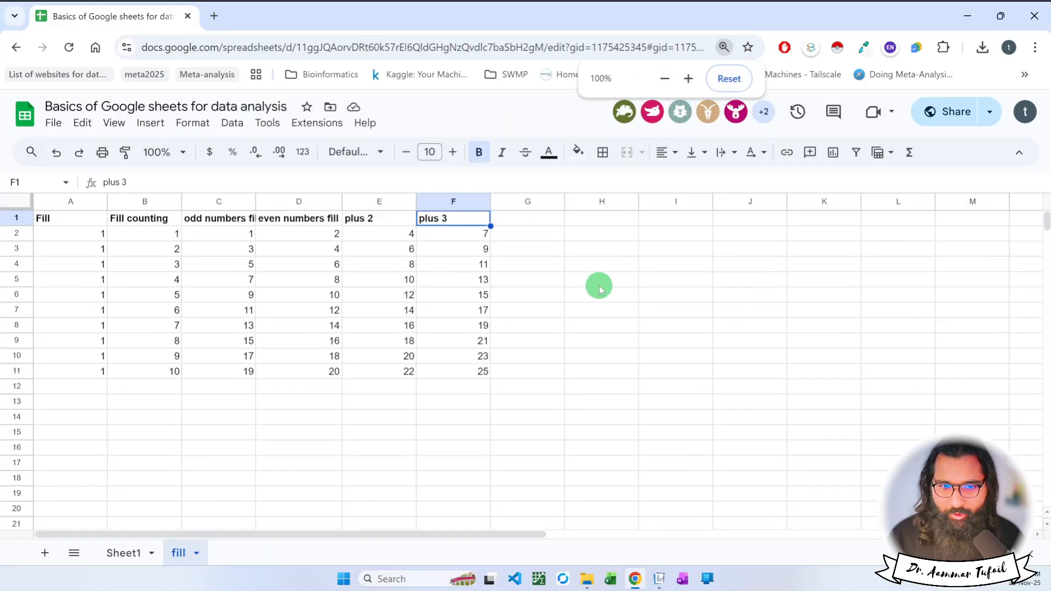
Enter the heading "no fill" in cell H1.
click(599, 219)
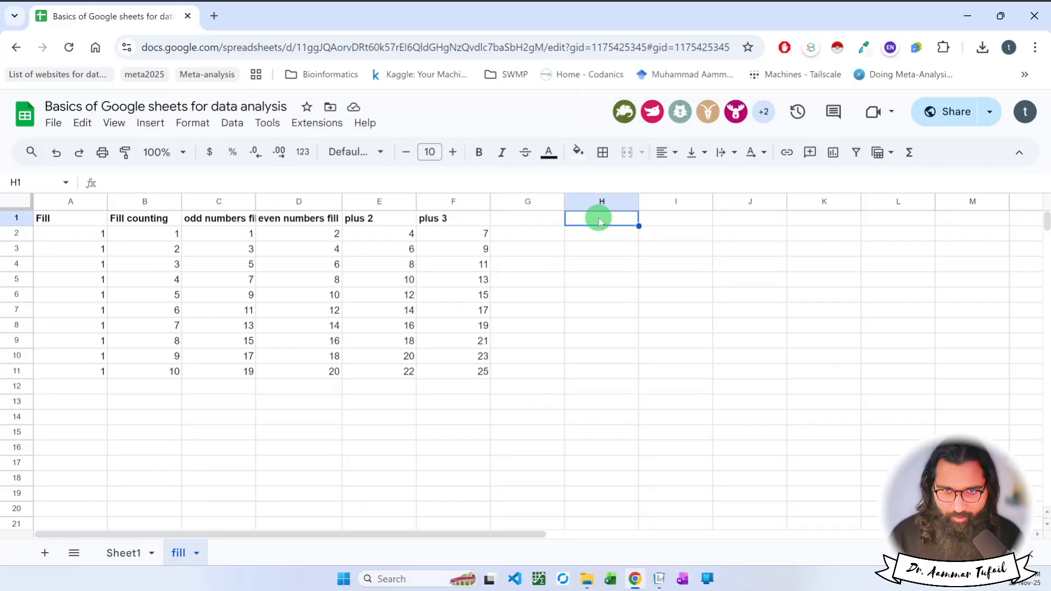
text(no fill)
key(Return)
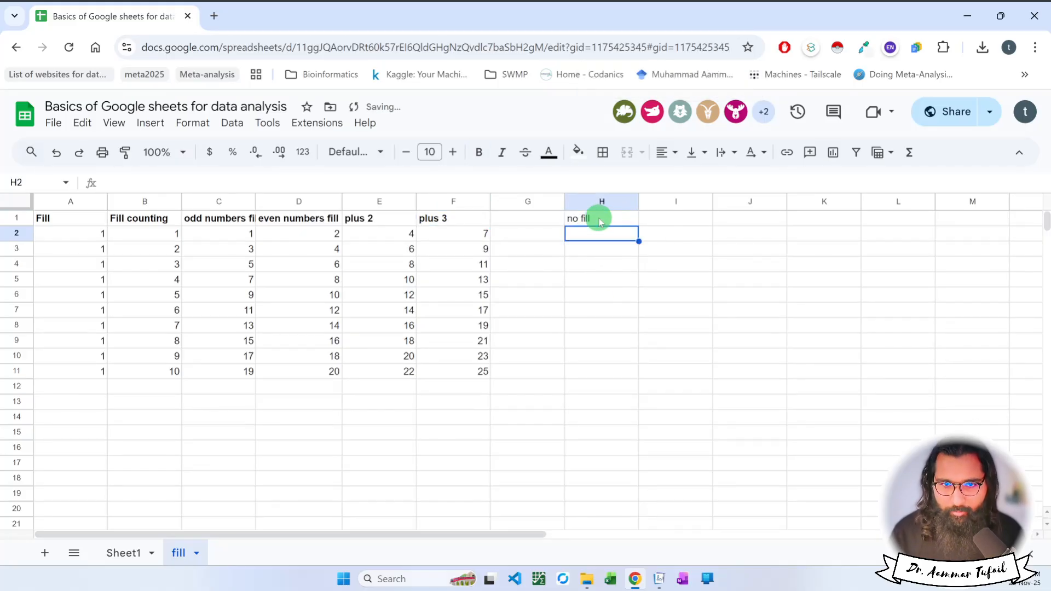
Enter the numbers 1 to 6 one by one in cells H2 to H7.
drag(586, 230, 600, 411)
click(593, 332)
click(599, 235)
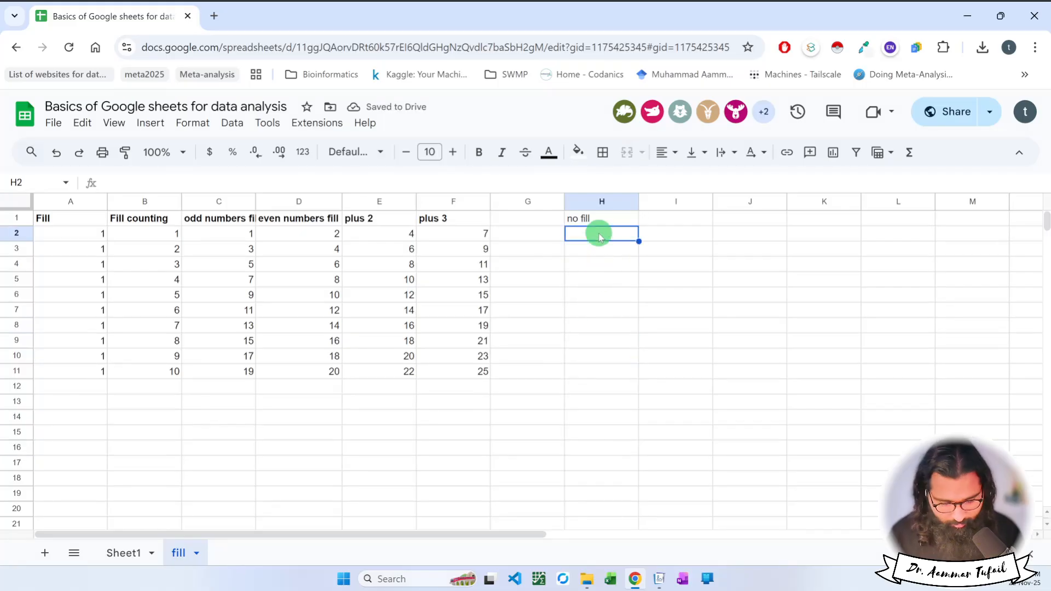
text(1)
key(Return)
text(2)
key(Return)
text(3)
key(Return)
text(4)
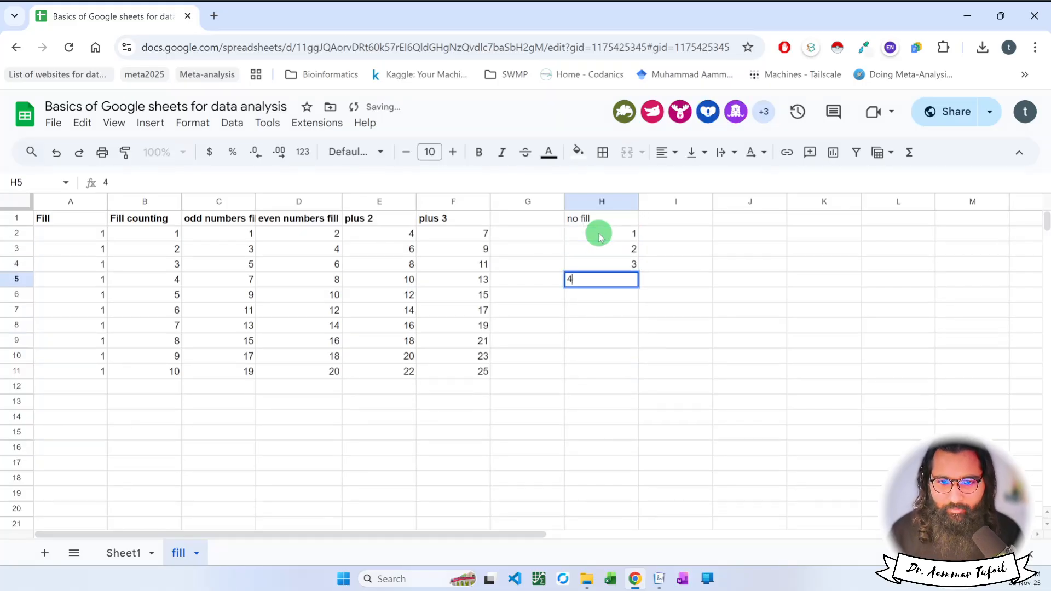
key(Return)
text(5)
key(Return)
text(6)
key(Return)
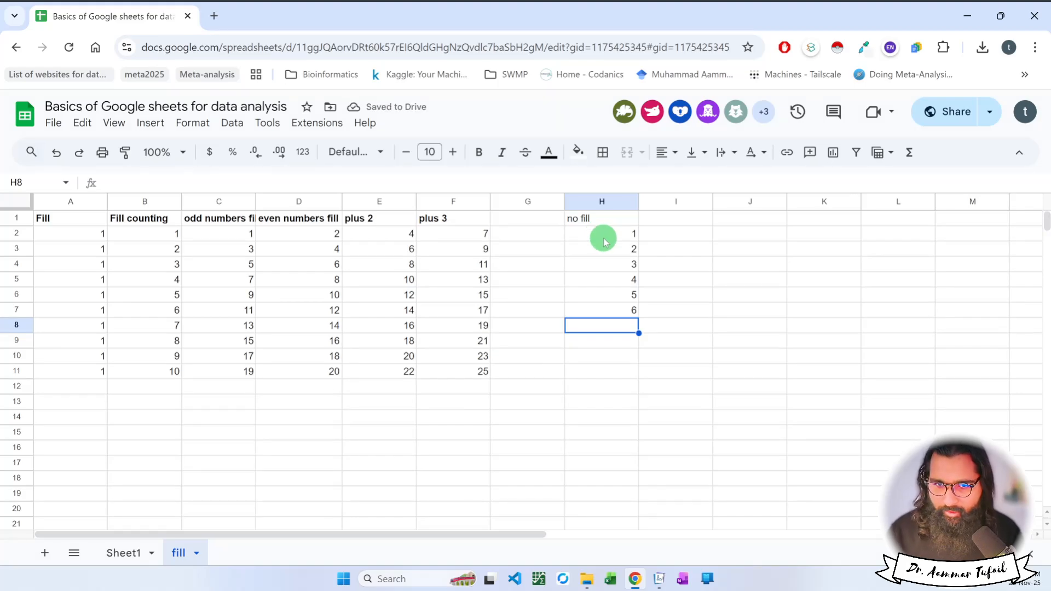
Extend the number series in column H to 100 over the range H2:H101 and bold the "no fill" heading in H1.
drag(600, 236, 625, 448)
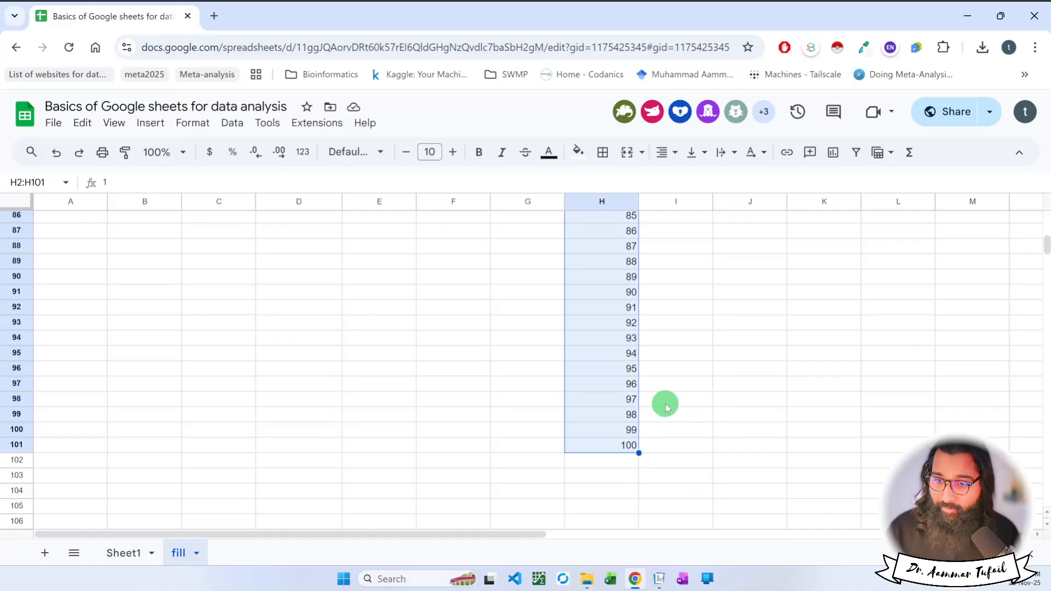
scroll(667, 415, up, 20)
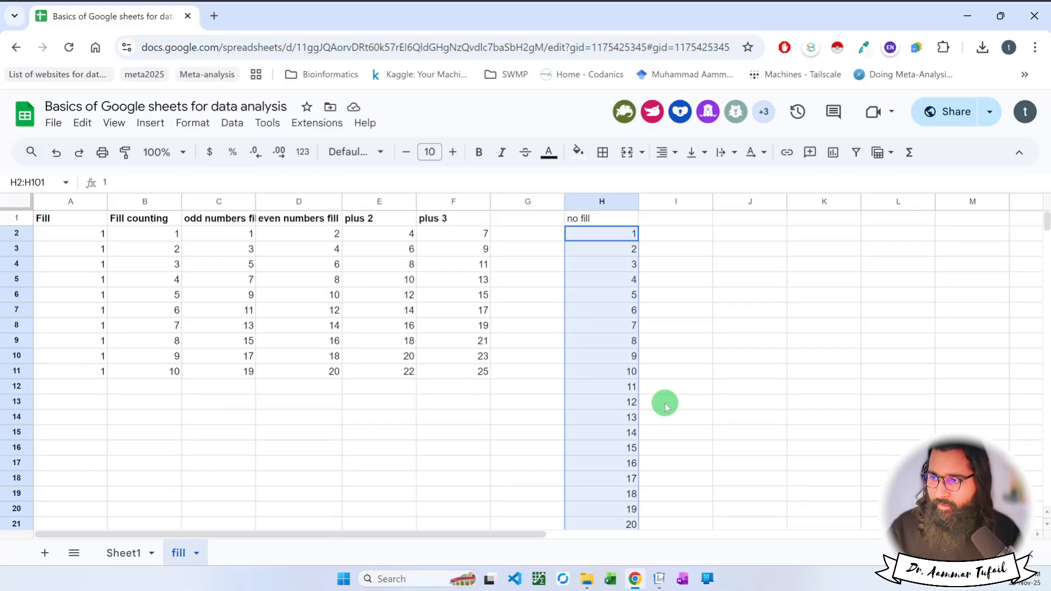
click(617, 220)
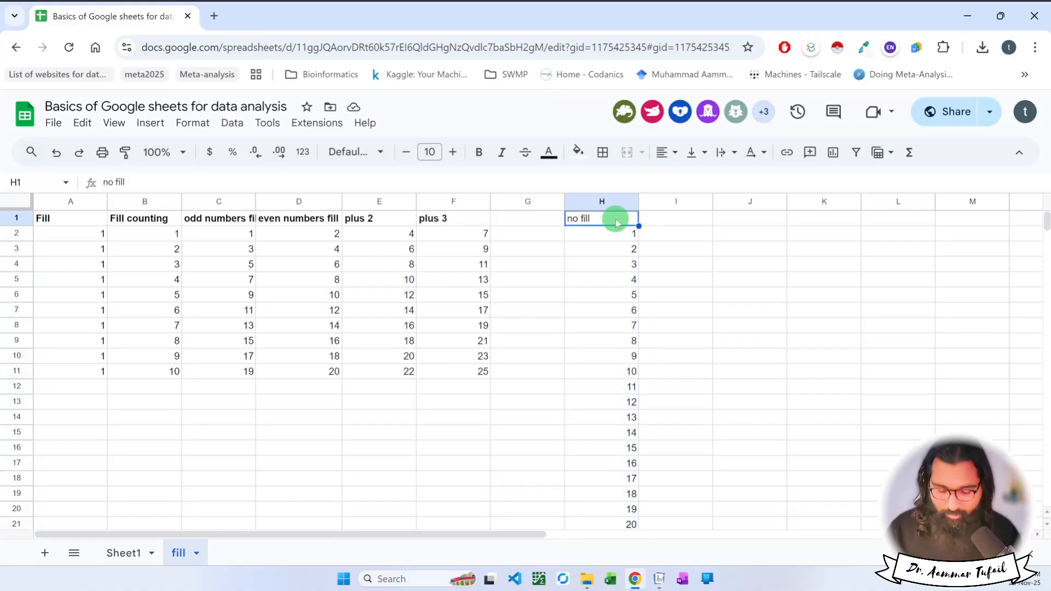
key(ctrl+b)
click(673, 303)
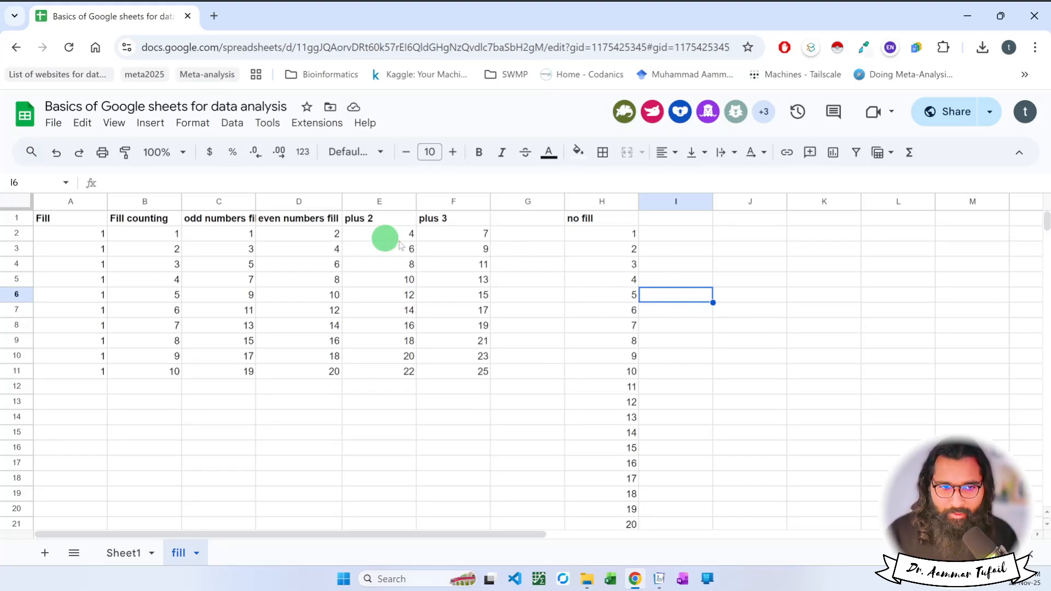
Review the filled table A1:F11 against the "no fill" column and inspect the formula in F2 without changing it.
drag(89, 225, 443, 368)
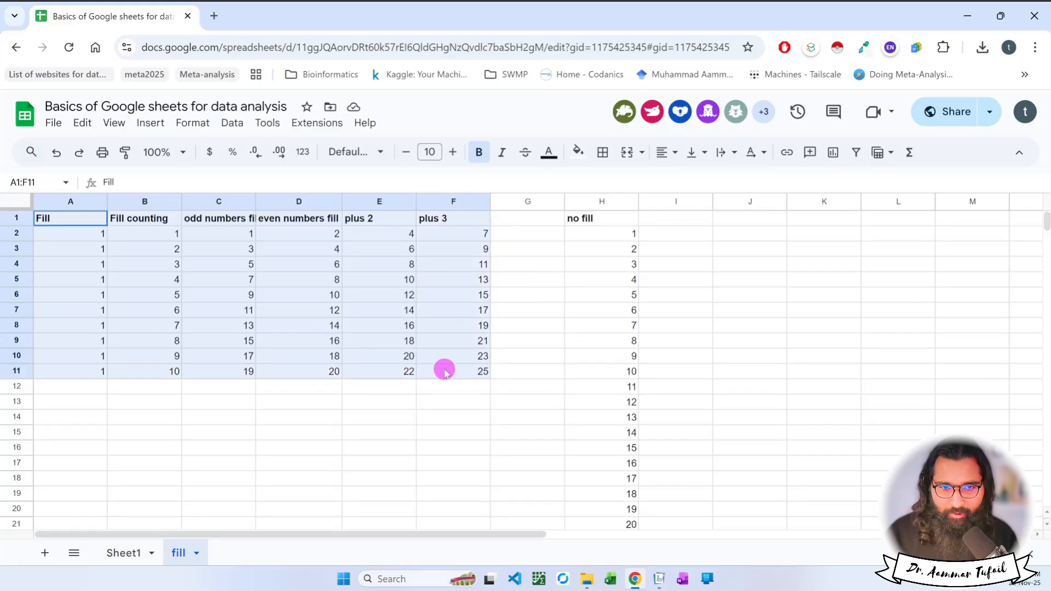
click(593, 224)
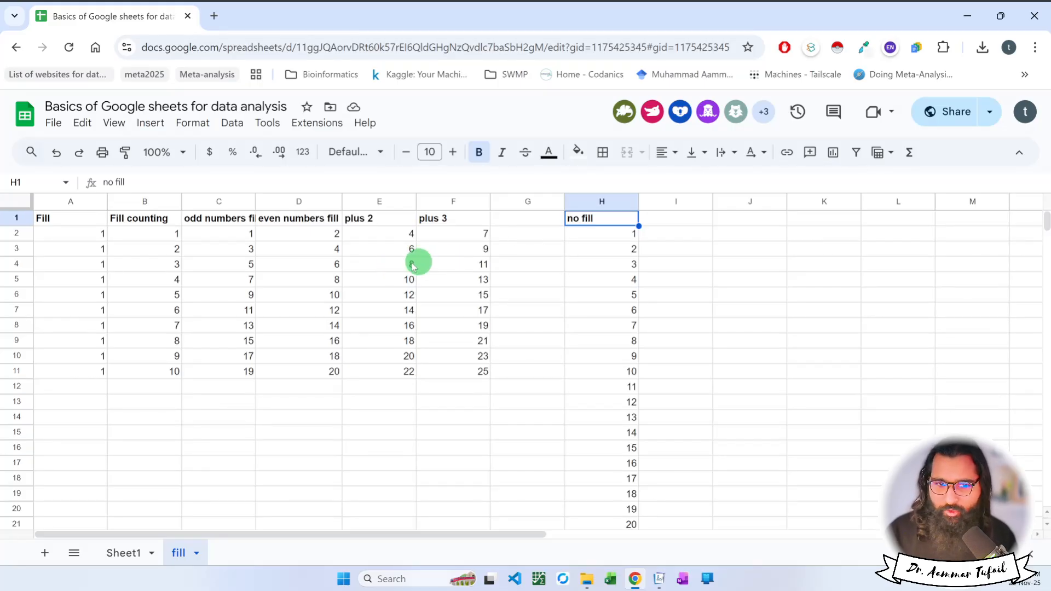
double_click(469, 235)
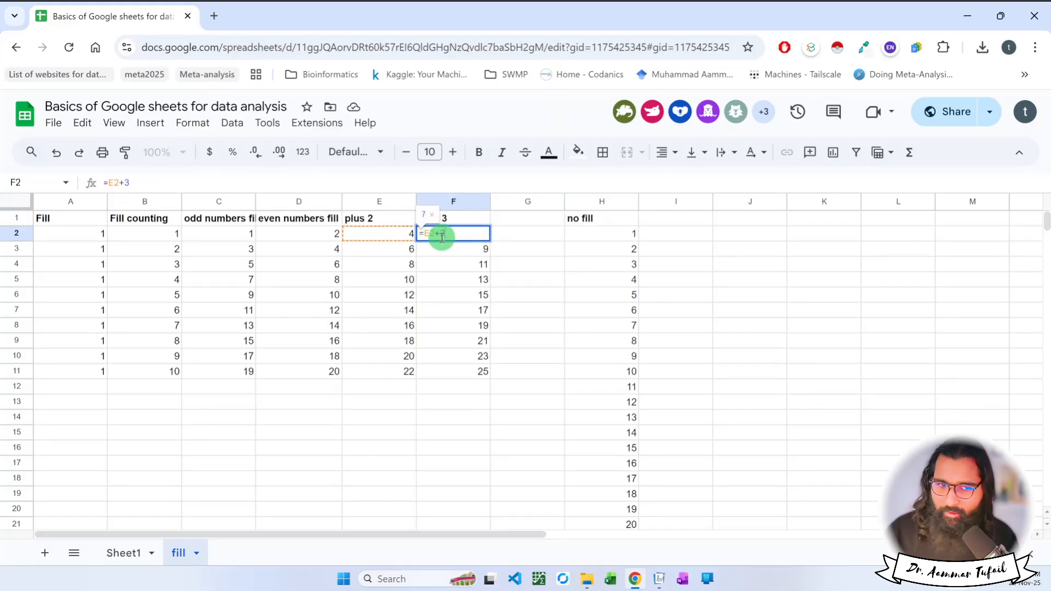
key(Escape)
click(312, 232)
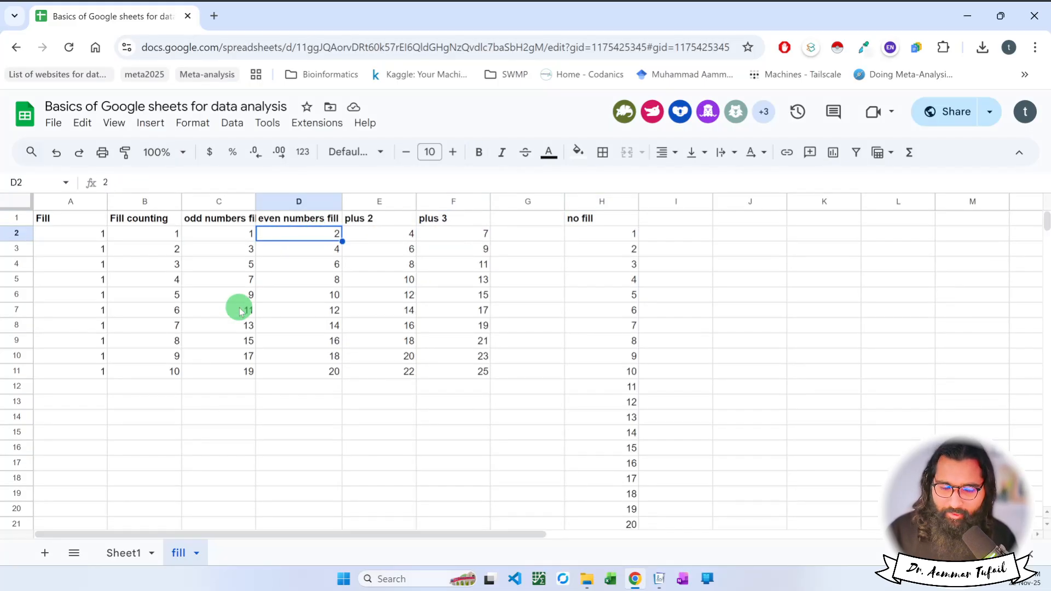